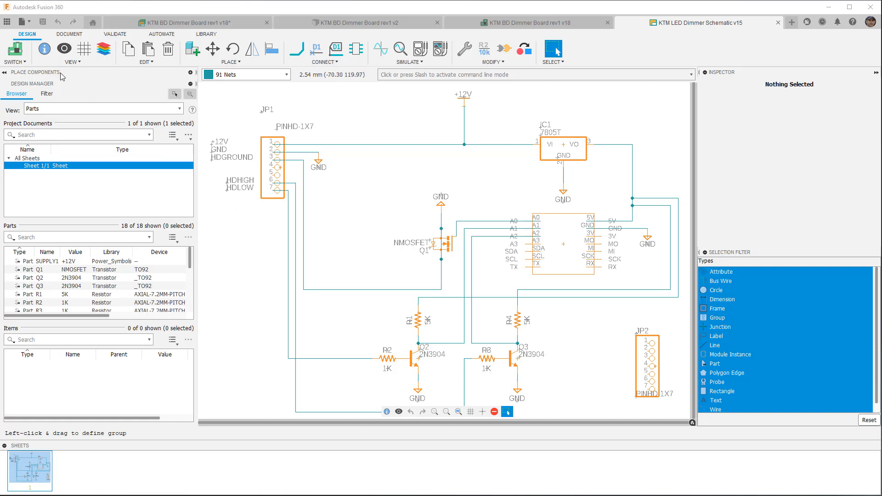
# Expand the Place Components list in the schematic and check its counterpart on the KTM BD Dimmer Board rev1 v18 layout.
pyautogui.click(190, 73)
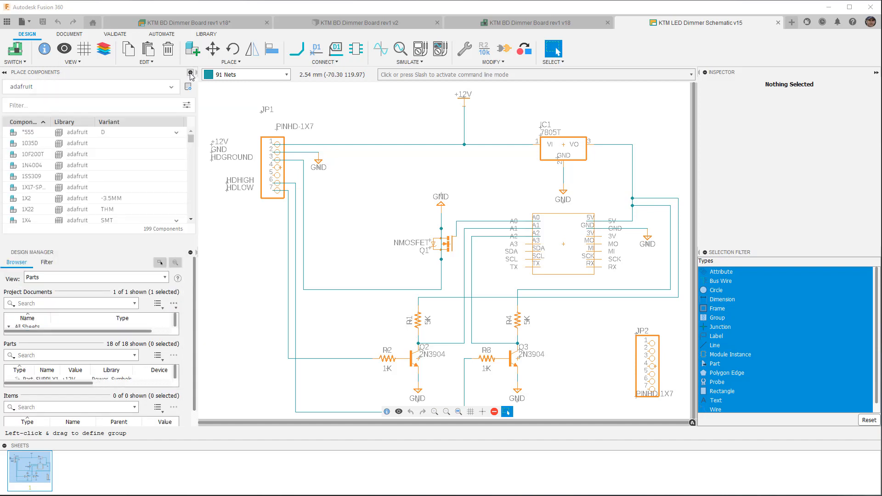
pyautogui.click(190, 73)
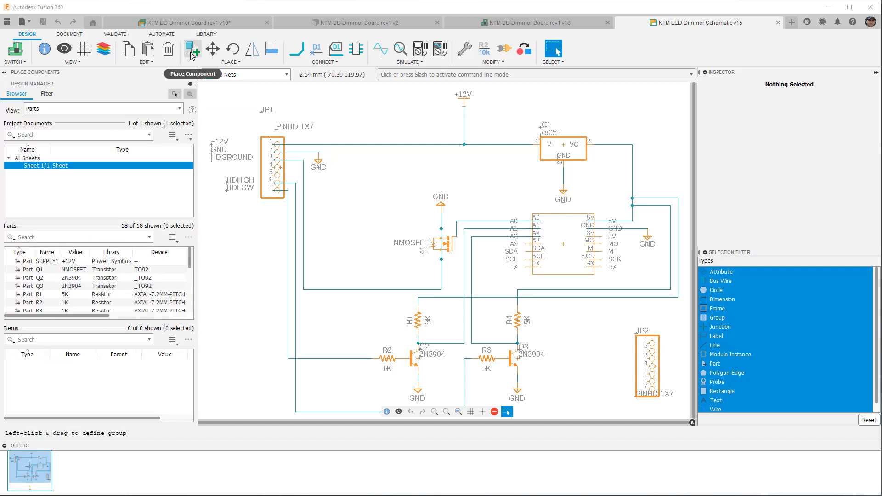
pyautogui.click(193, 51)
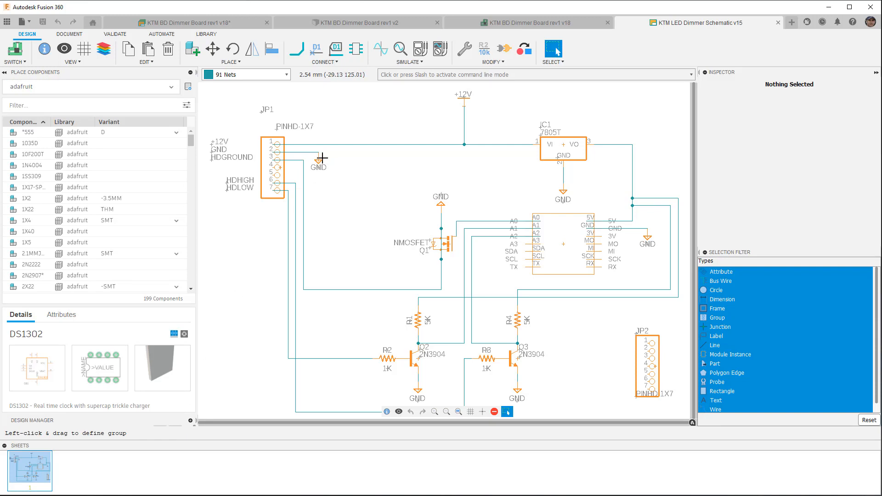
pyautogui.click(522, 24)
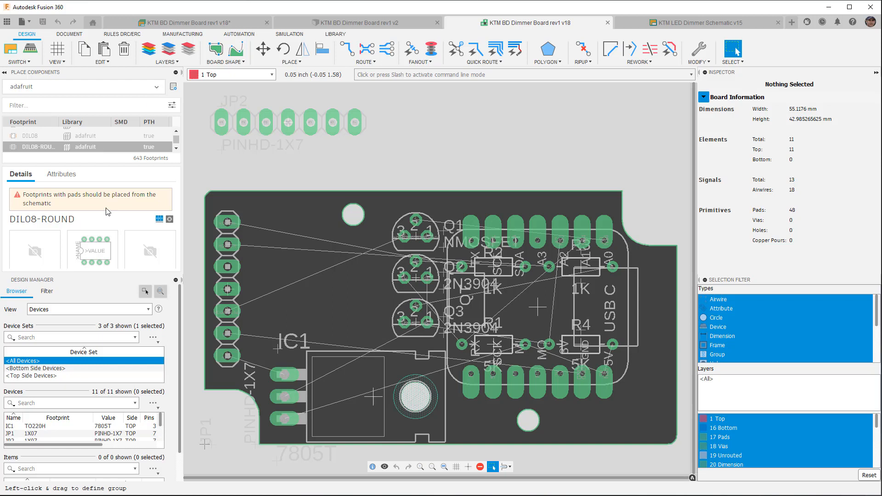
pyautogui.click(671, 23)
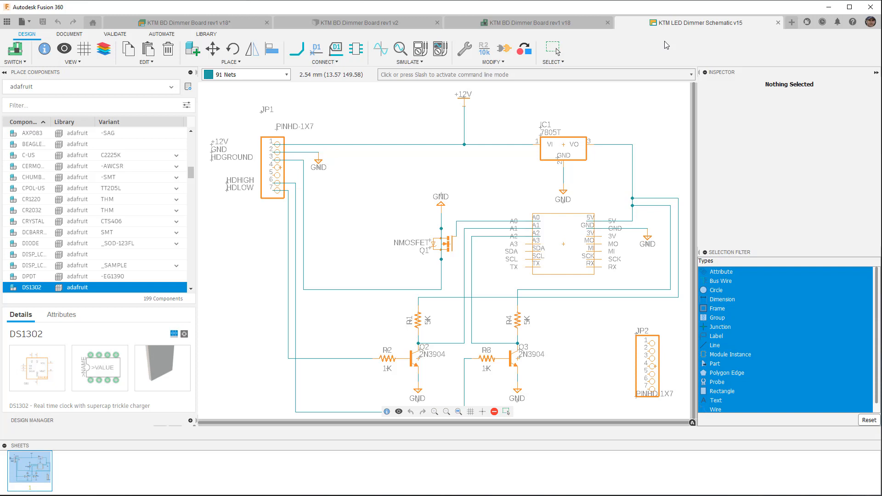
# List components from all libraries, filter them by 555, and widen the Library column in the results.
pyautogui.click(172, 87)
pyautogui.moveTo(176, 225); pyautogui.dragTo(176, 154)
pyautogui.click(97, 103)
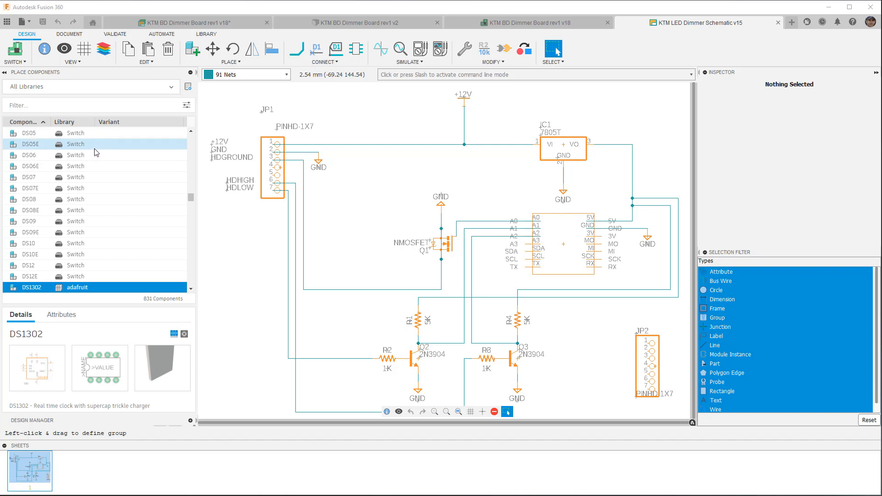
pyautogui.click(187, 106)
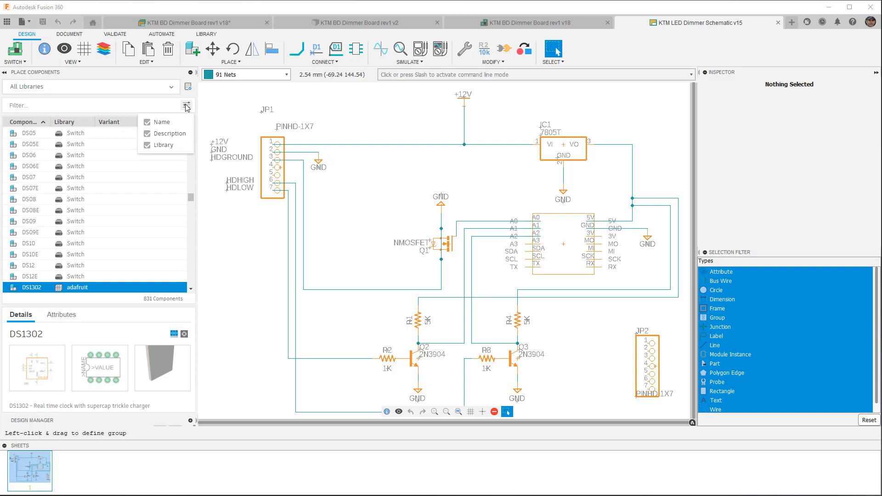
pyautogui.click(60, 105)
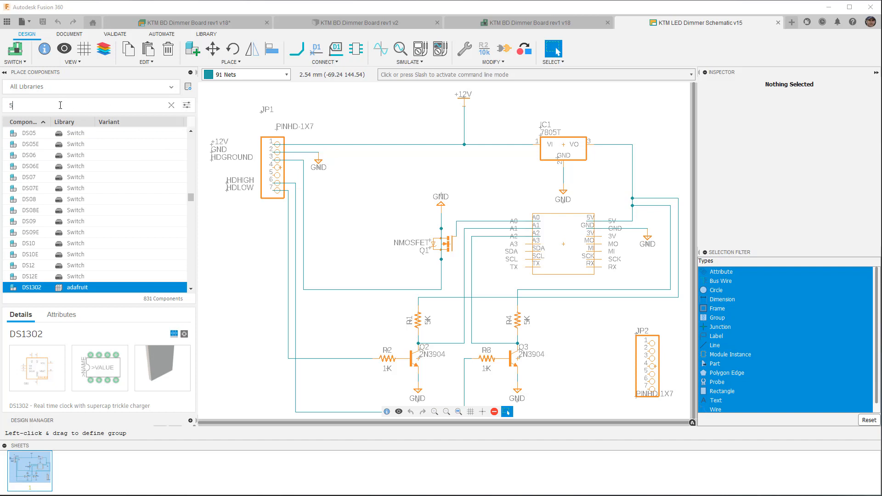
pyautogui.write('555')
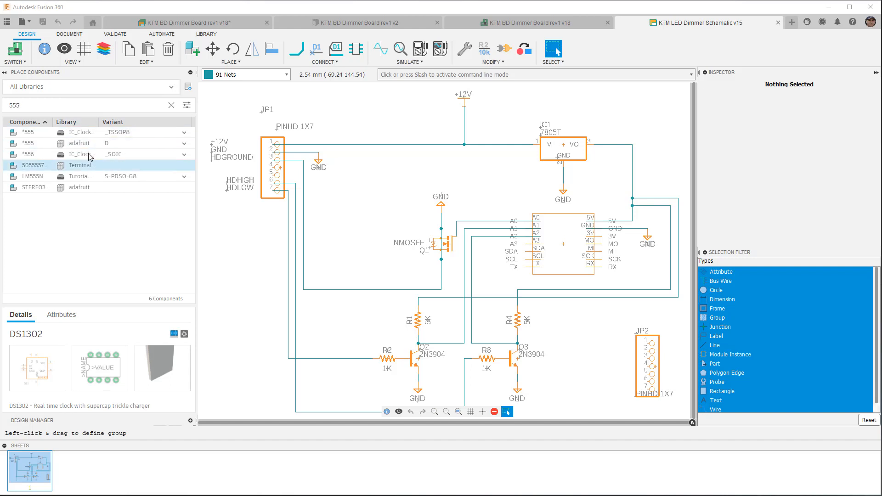
pyautogui.moveTo(107, 123); pyautogui.dragTo(119, 123)
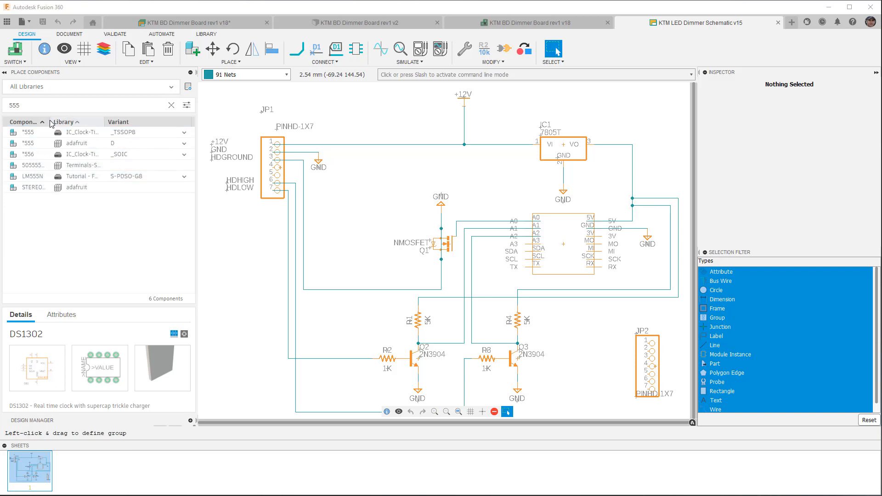
# Preview the filtered components one after another, from the first *555 timer to the 5055557-4 terminal.
pyautogui.click(33, 137)
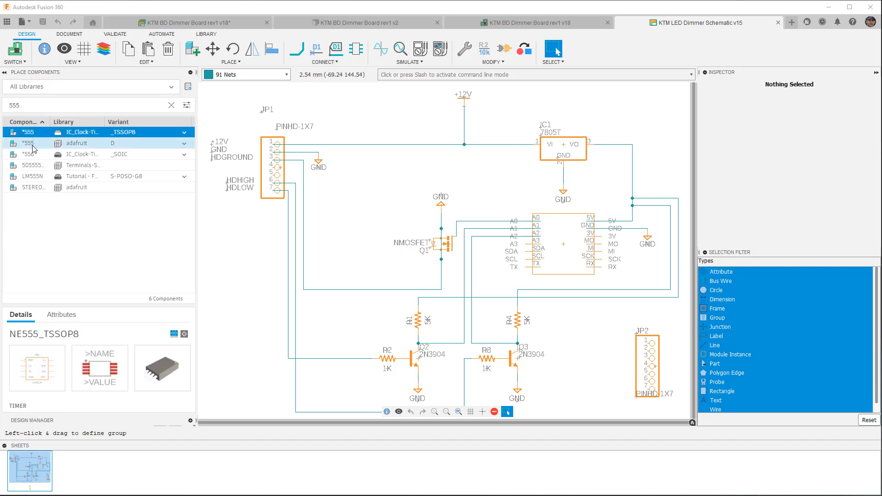
pyautogui.click(34, 146)
pyautogui.click(35, 155)
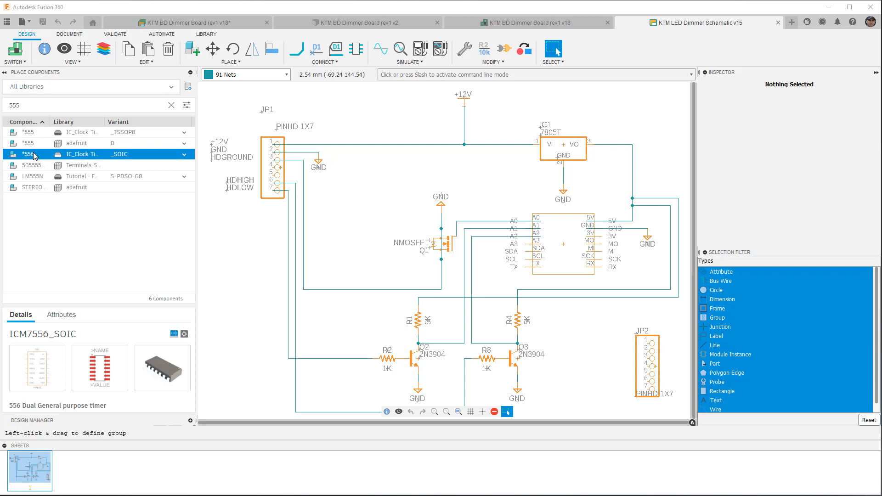
pyautogui.click(34, 168)
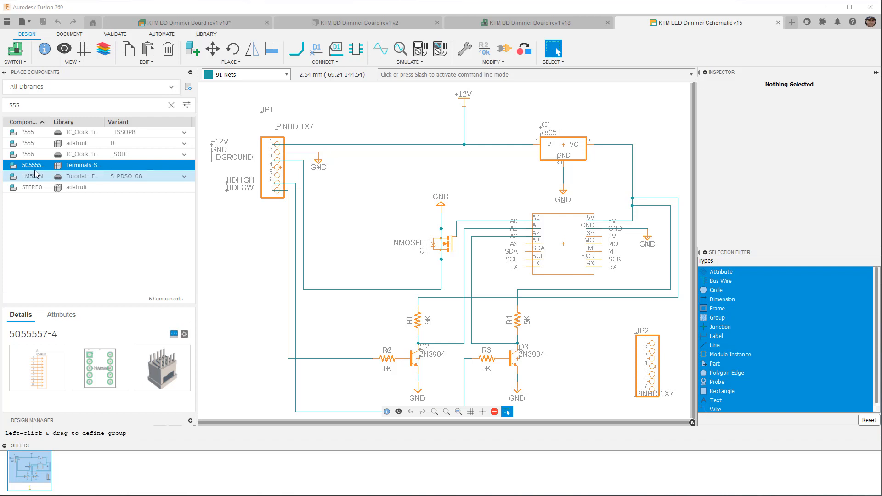
# Choose variant N for the adafruit *555 timer and read through its component details.
pyautogui.click(184, 144)
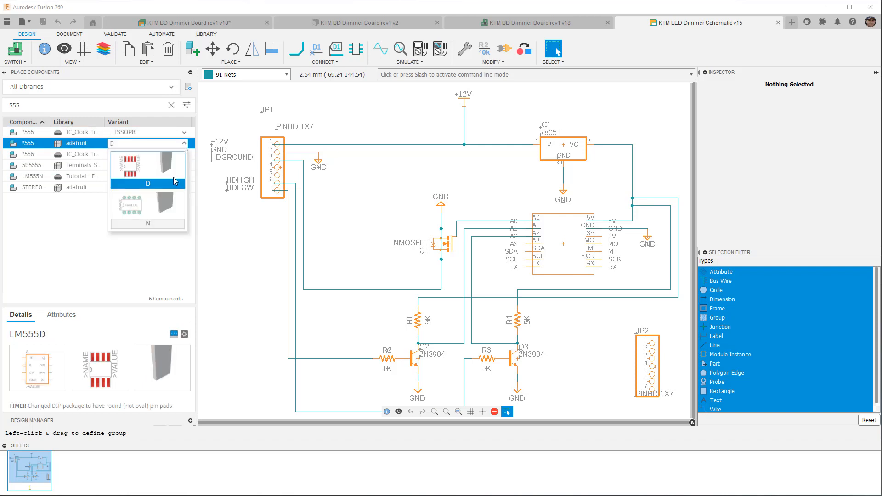
pyautogui.click(167, 208)
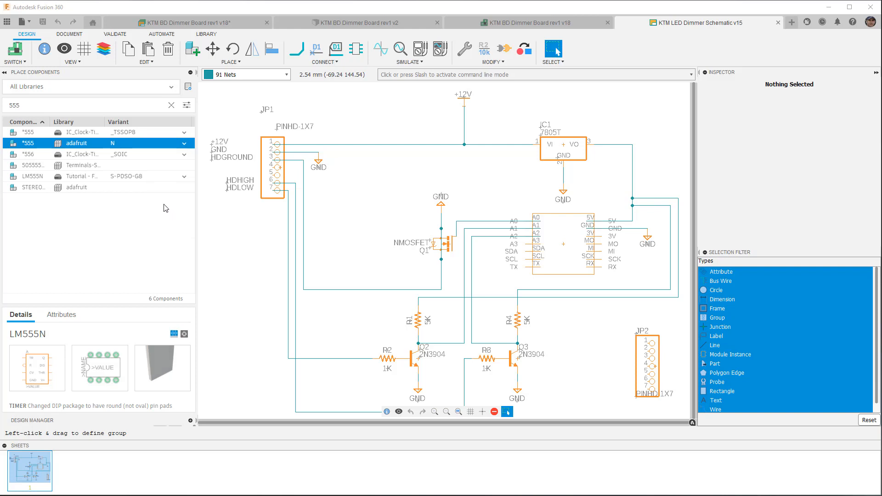
pyautogui.scroll(-1, 114, 361)
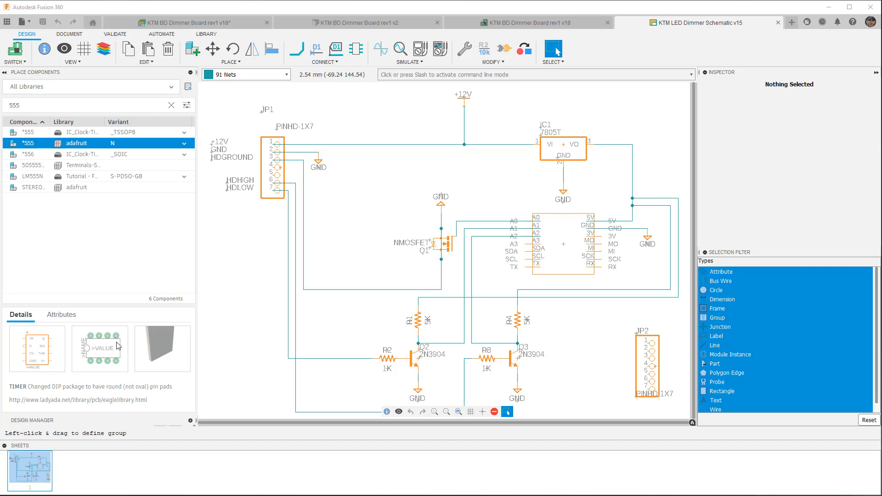
# Select the IC_Clock-Timing *555 component with variant _TSSOP8 and read its description and datasheet links.
pyautogui.click(75, 135)
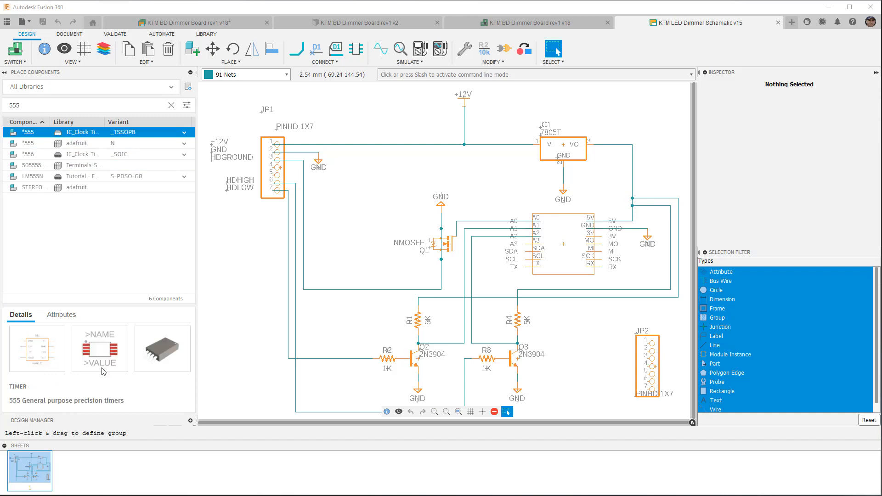
pyautogui.scroll(-2, 104, 371)
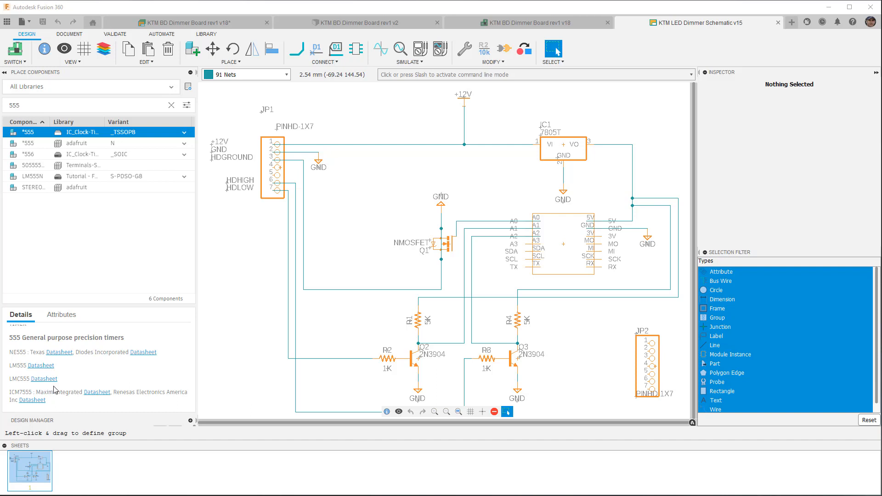
pyautogui.scroll(3, 51, 389)
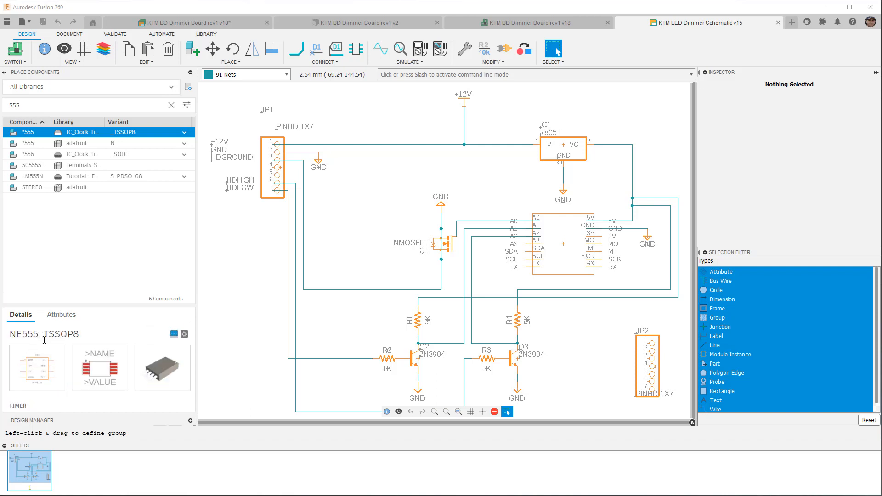
# View the NE555_TSSOP8 previews as large thumbnails, and return to the 3-up thumbnail preview.
pyautogui.click(184, 335)
pyautogui.scroll(-6, 157, 356)
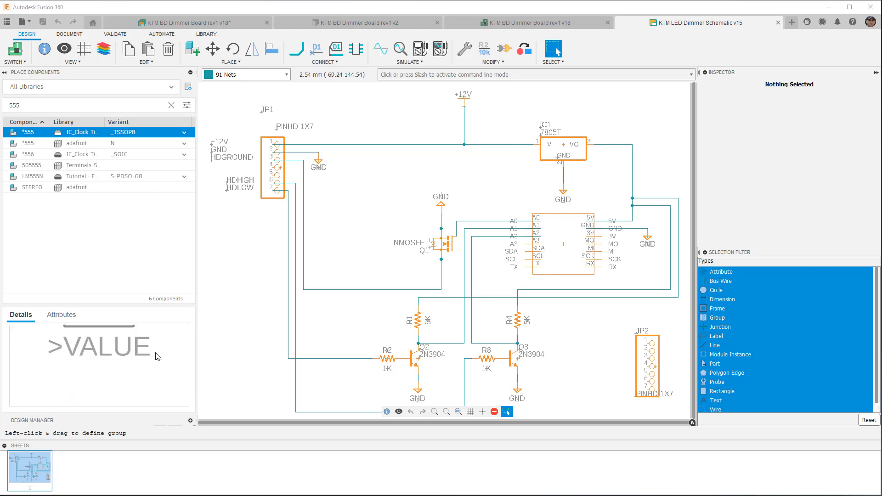
pyautogui.scroll(6, 158, 356)
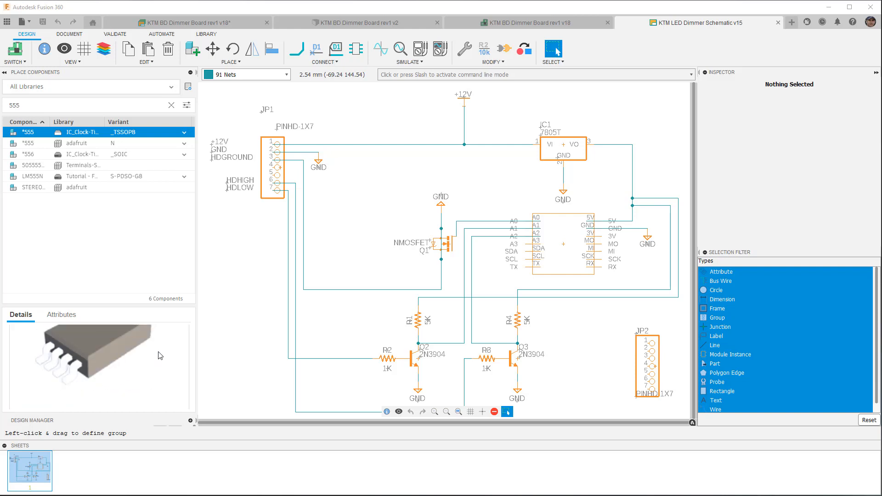
pyautogui.click(174, 335)
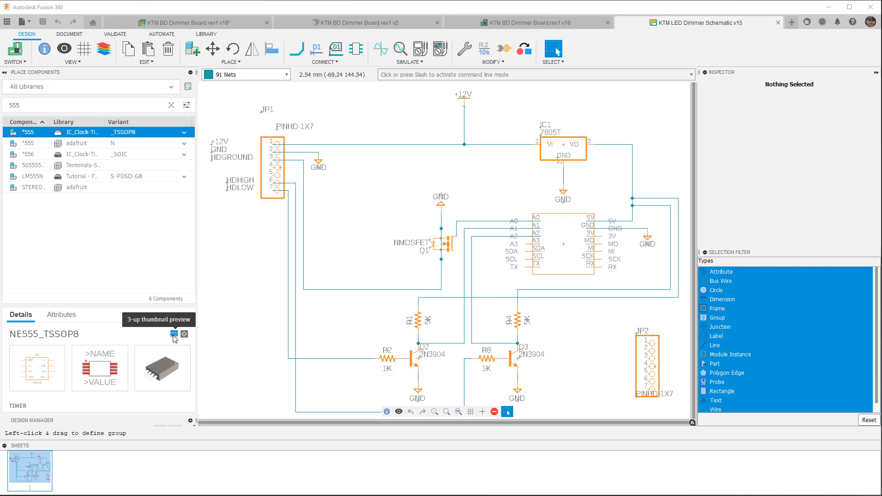
# Read through the attributes of the NE555_TSSOP8 component and return to its details.
pyautogui.click(61, 314)
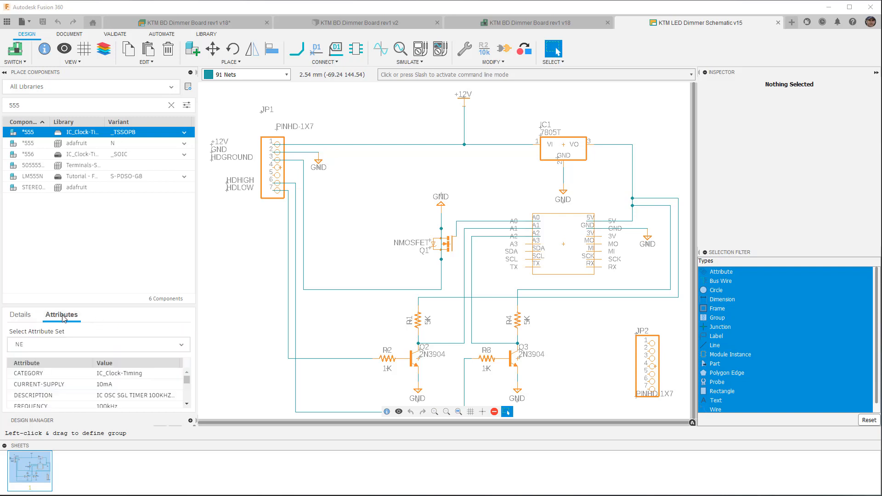
pyautogui.scroll(-2, 78, 369)
pyautogui.scroll(2, 81, 370)
pyautogui.scroll(1, 72, 388)
pyautogui.moveTo(187, 380)
pyautogui.mouseDown()
pyautogui.moveTo(187, 401)
pyautogui.moveTo(187, 374)
pyautogui.mouseUp()
pyautogui.click(20, 322)
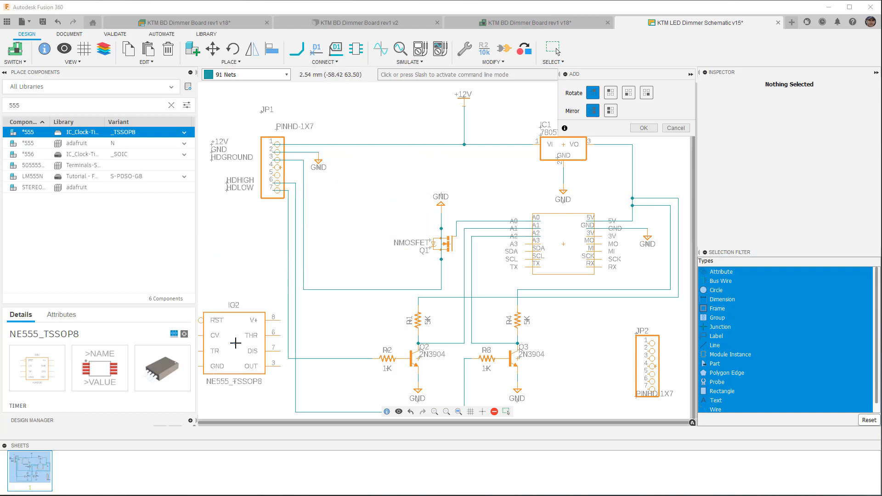
# Place one NE555_TSSOP8 timer unrotated below connector JP1 in the schematic and end the placement.
pyautogui.click(242, 331)
pyautogui.rightClick(251, 274)
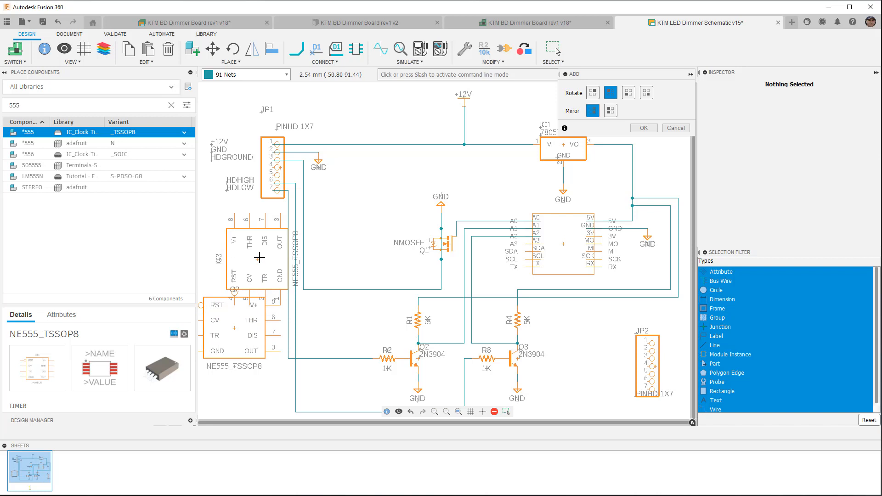
pyautogui.rightClick(254, 252)
pyautogui.rightClick(254, 252)
pyautogui.rightClick(254, 252)
pyautogui.press('Escape')
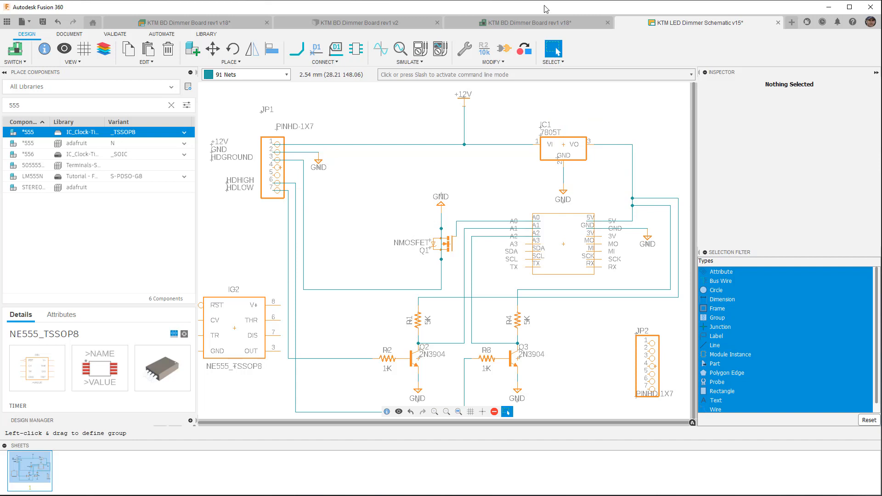
# Switch to the KTM BD Dimmer Board rev1 v18 layout and select the newly added NE555_TSSOP8 footprint beside the board.
pyautogui.click(541, 24)
pyautogui.scroll(-3, 399, 180)
pyautogui.click(269, 322)
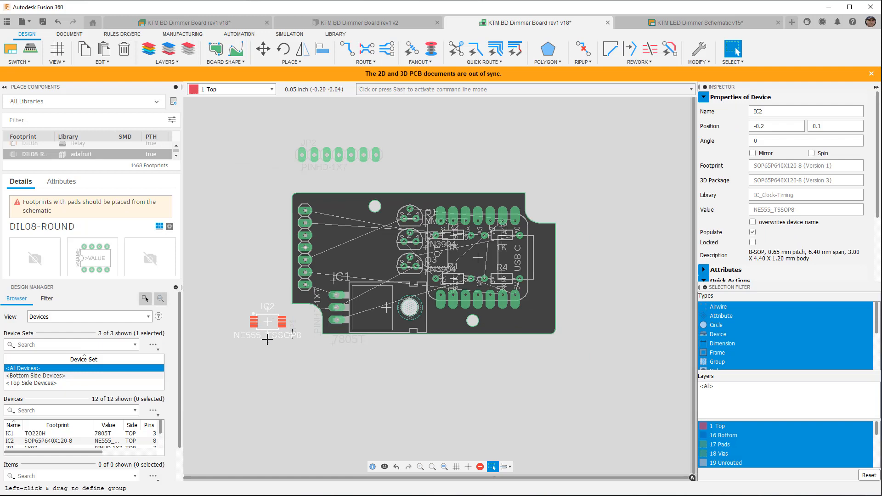
# Collapse the Design Manager to enlarge the board's footprint list, and browse the footprints from all libraries.
pyautogui.scroll(3, 88, 162)
pyautogui.scroll(3, 88, 158)
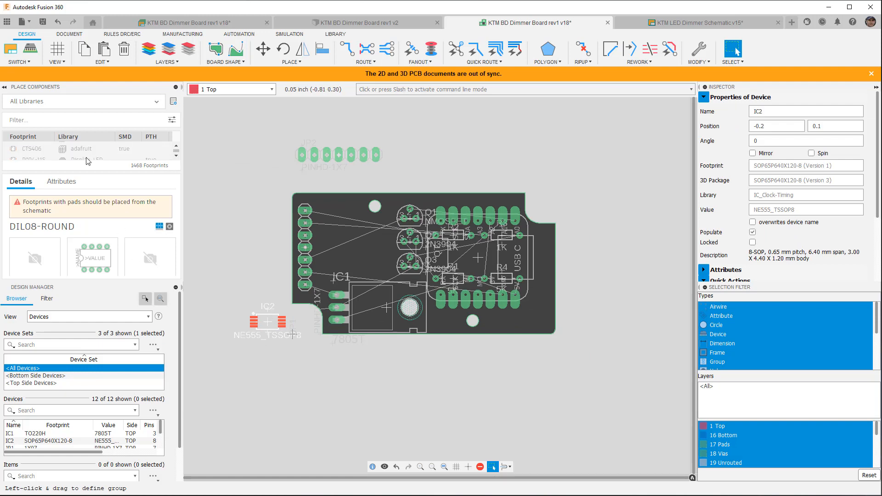
pyautogui.click(175, 287)
pyautogui.scroll(-3, 115, 337)
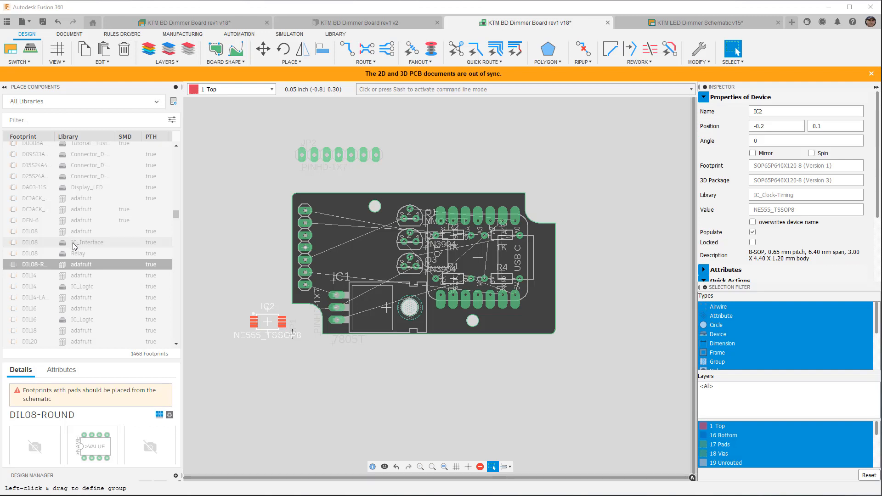
pyautogui.scroll(-5, 73, 250)
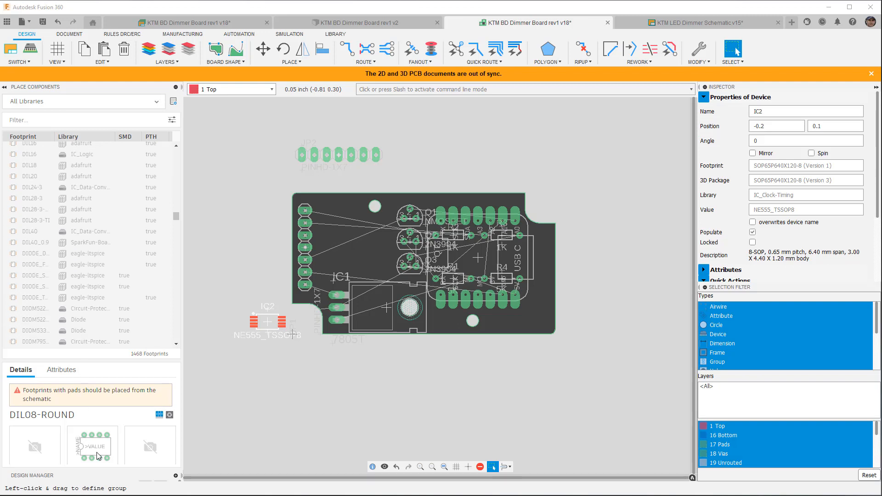
pyautogui.scroll(-1, 98, 453)
pyautogui.scroll(1, 94, 406)
pyautogui.scroll(6, 90, 239)
# Select the adafruit D/7343-31W footprint and examine its details and attributes.
pyautogui.click(47, 161)
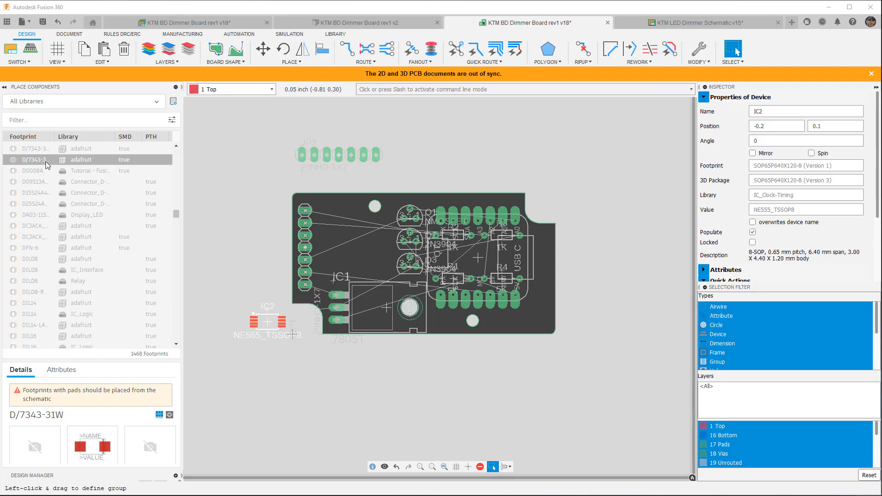
pyautogui.scroll(-3, 69, 317)
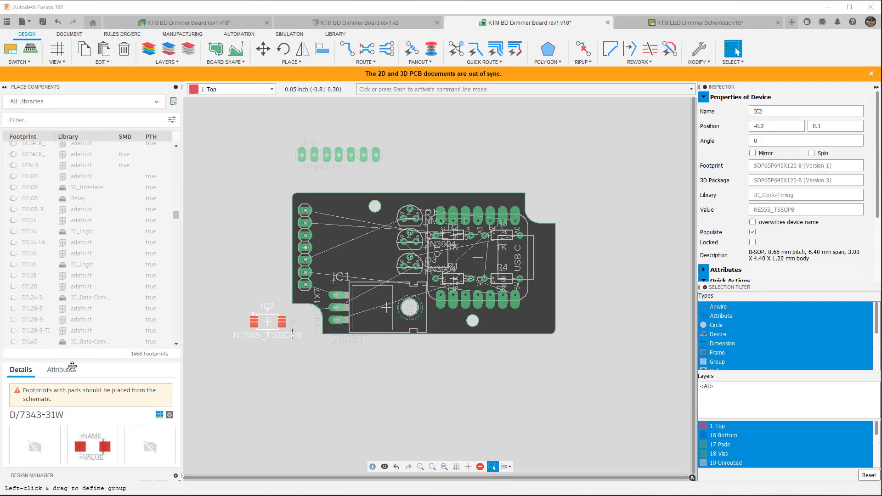
pyautogui.scroll(-1, 78, 389)
pyautogui.scroll(1, 91, 411)
pyautogui.scroll(1, 91, 412)
pyautogui.scroll(-3, 91, 410)
pyautogui.scroll(2, 94, 445)
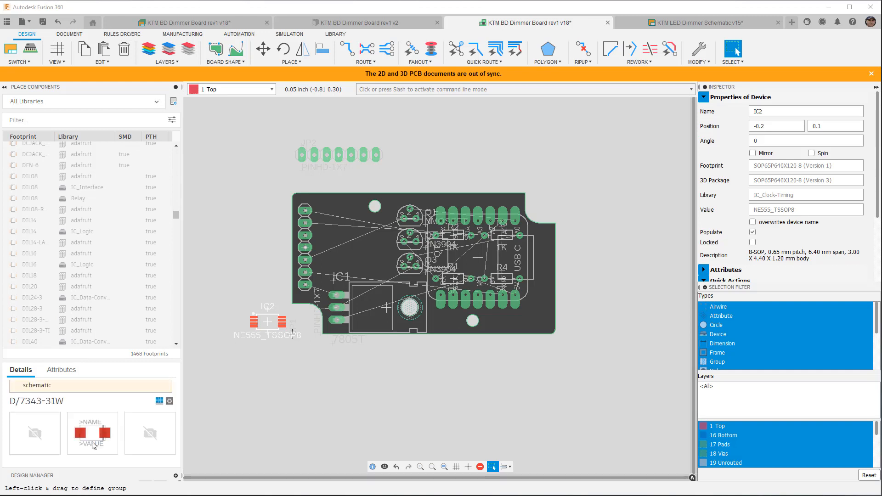
pyautogui.scroll(1, 93, 444)
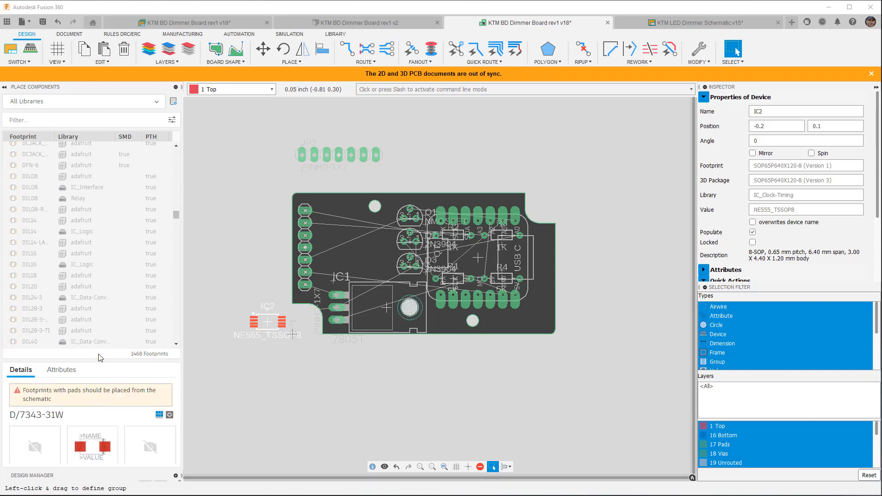
pyautogui.click(67, 373)
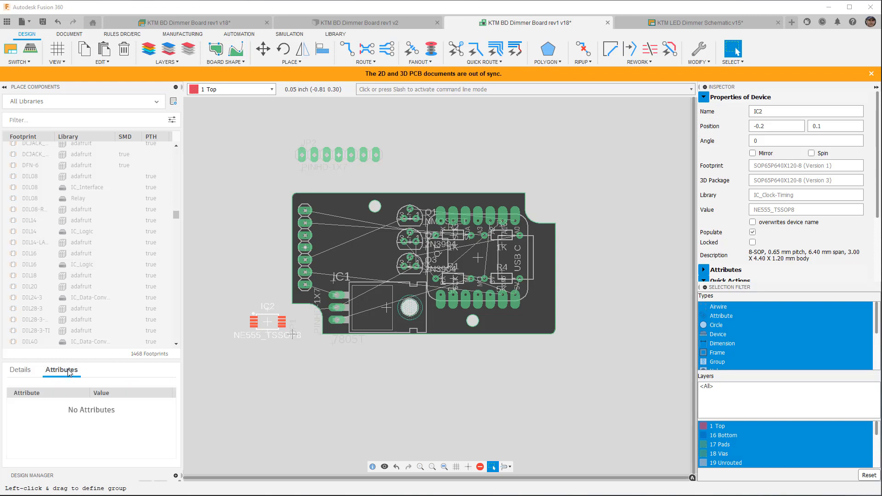
# Return to the D/7343-31W footprint's details and browse the preceding footprints in the board's list.
pyautogui.click(20, 370)
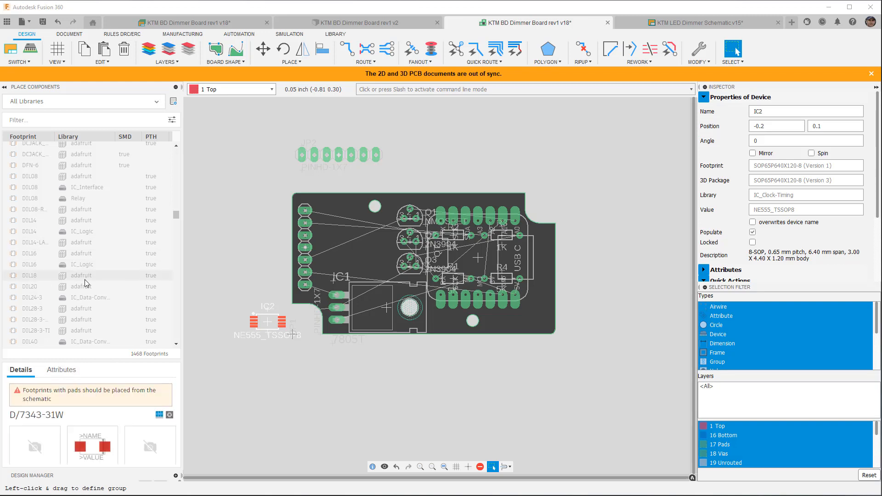
pyautogui.scroll(3, 84, 264)
pyautogui.scroll(5, 84, 262)
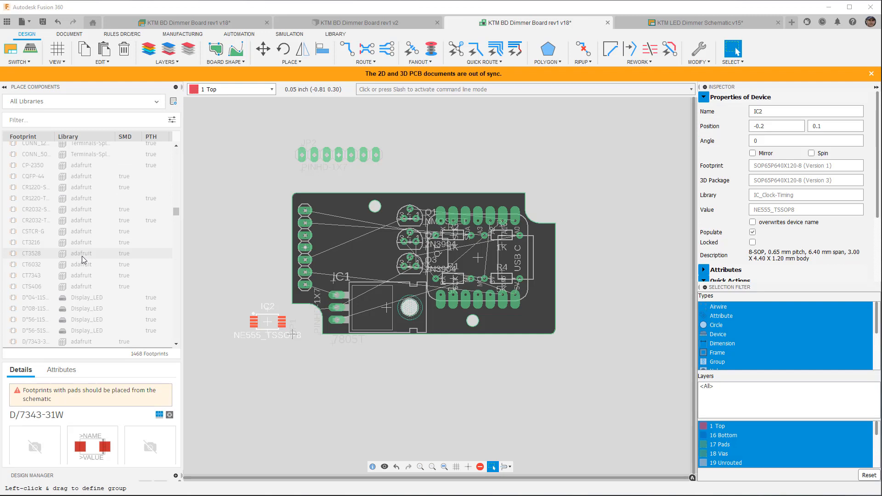
pyautogui.scroll(3, 82, 241)
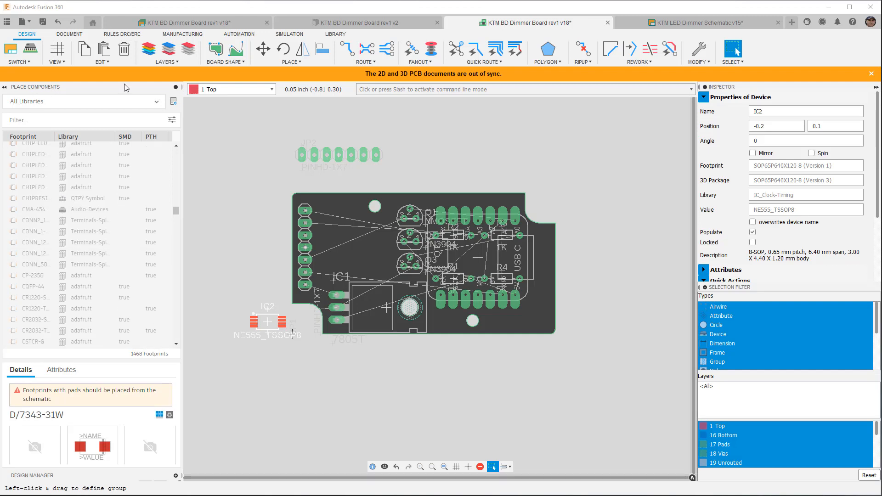
# Switch to the KTM LED Dimmer Schematic v15 and open the Library Manager, moving its window higher over the schematic.
pyautogui.click(663, 23)
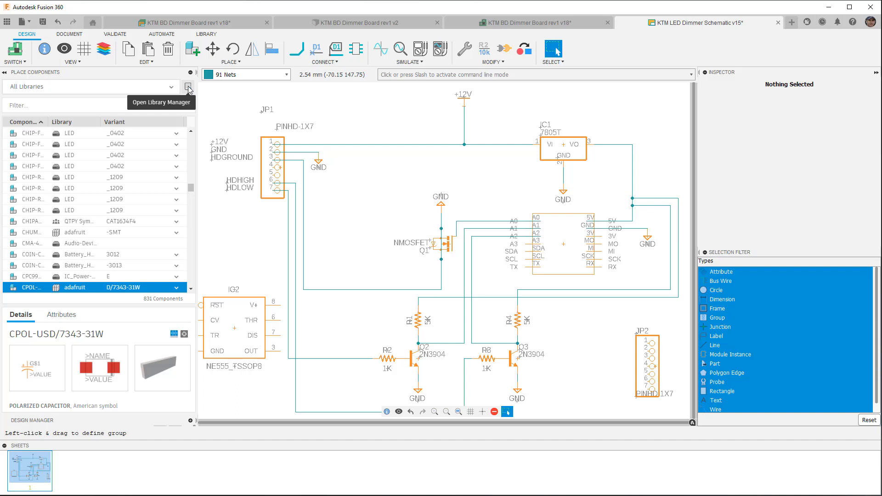
pyautogui.click(206, 36)
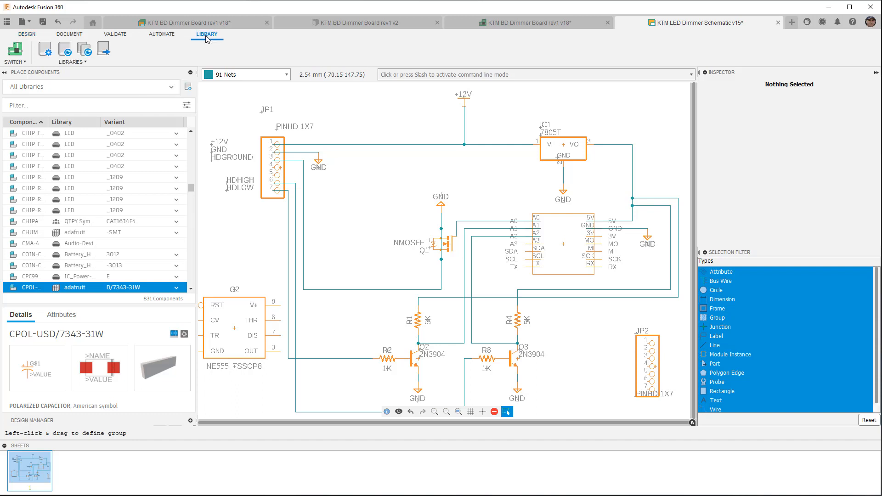
pyautogui.click(46, 50)
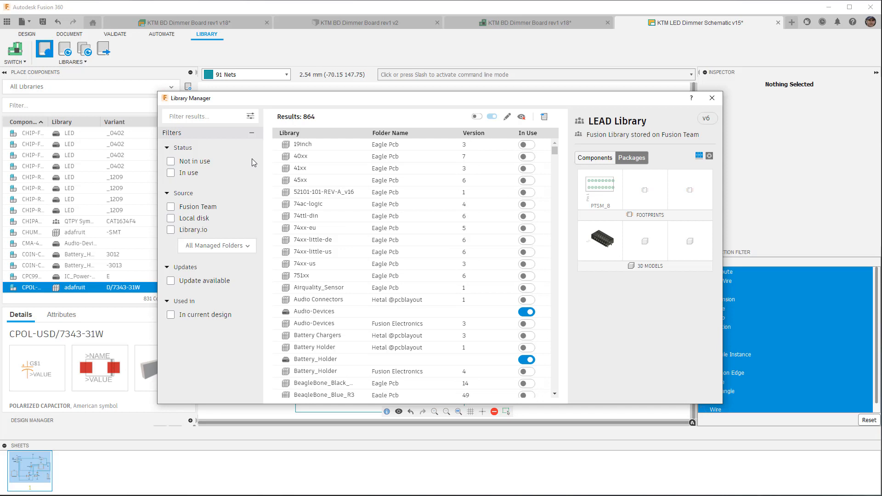
pyautogui.moveTo(412, 104); pyautogui.dragTo(406, 71)
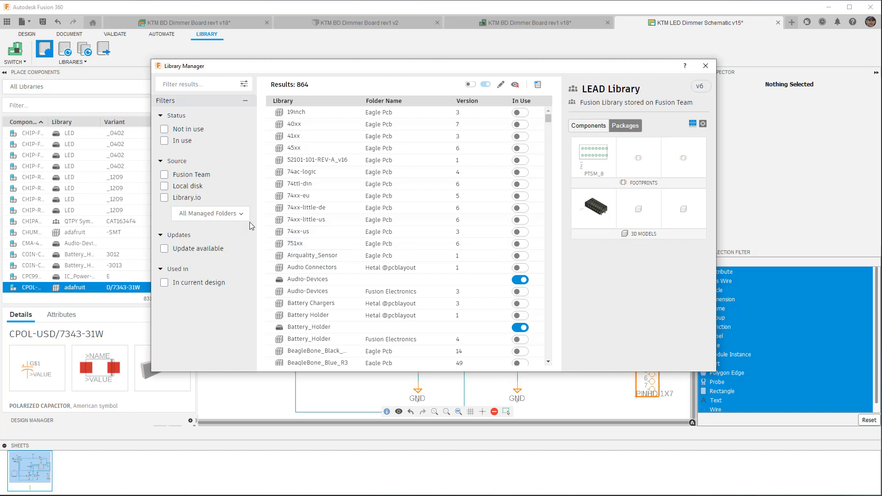
# Try the Not in use status filter, clear it, and inspect the details of the 19inch and 40xx managed libraries.
pyautogui.click(165, 130)
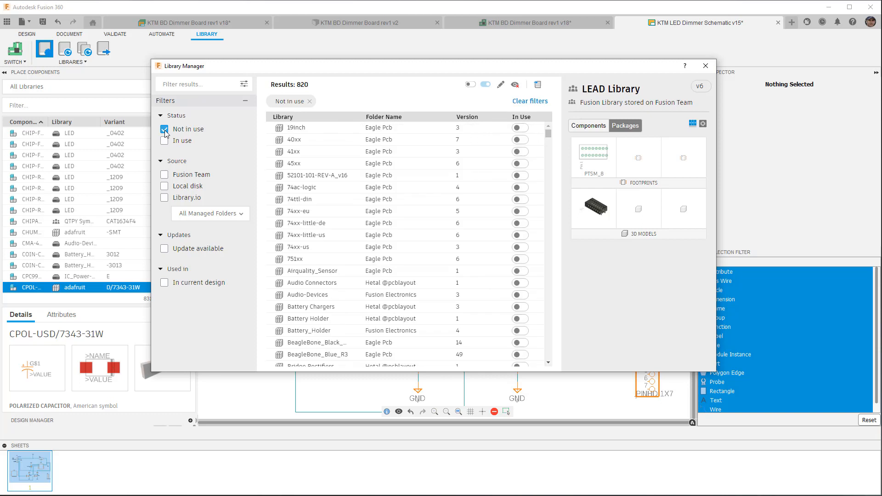
pyautogui.click(164, 131)
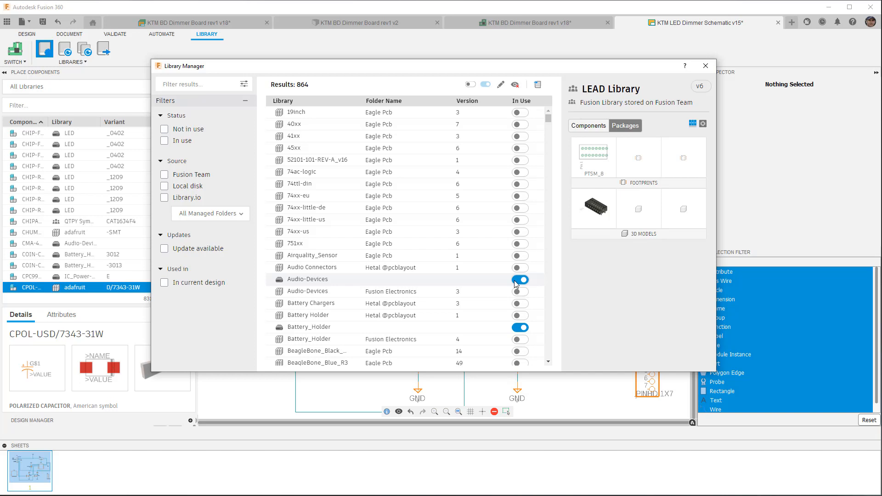
pyautogui.click(298, 113)
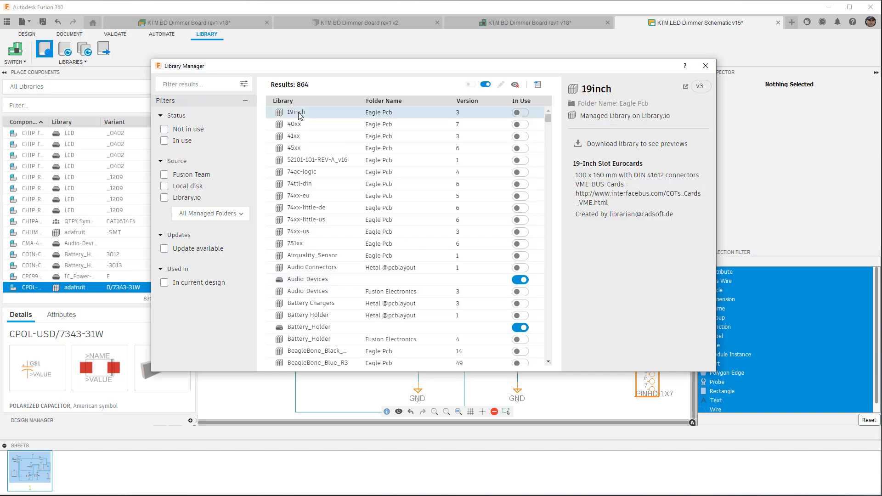
pyautogui.click(299, 124)
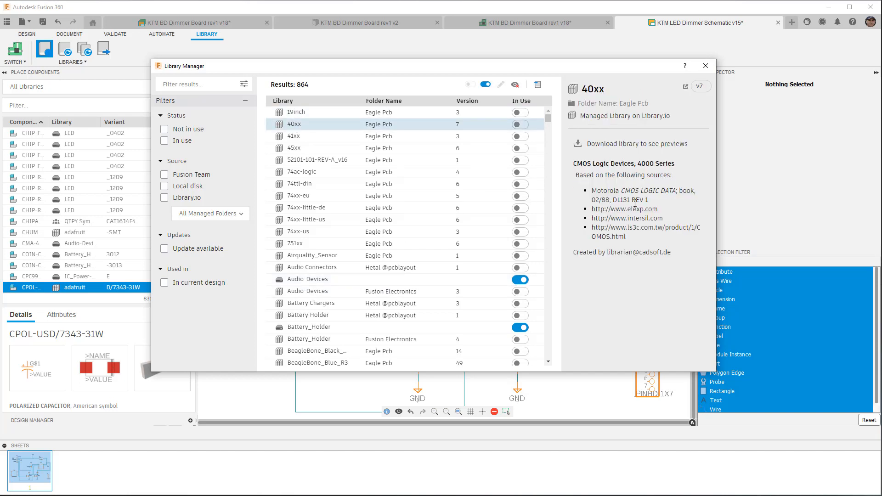
# Preview the components and packages of the local Audio-Devices library.
pyautogui.click(316, 281)
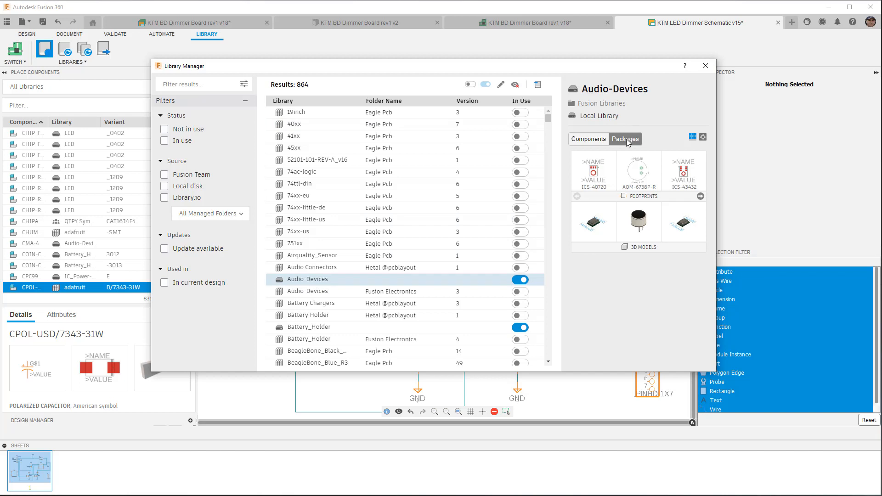
pyautogui.click(589, 140)
pyautogui.click(625, 145)
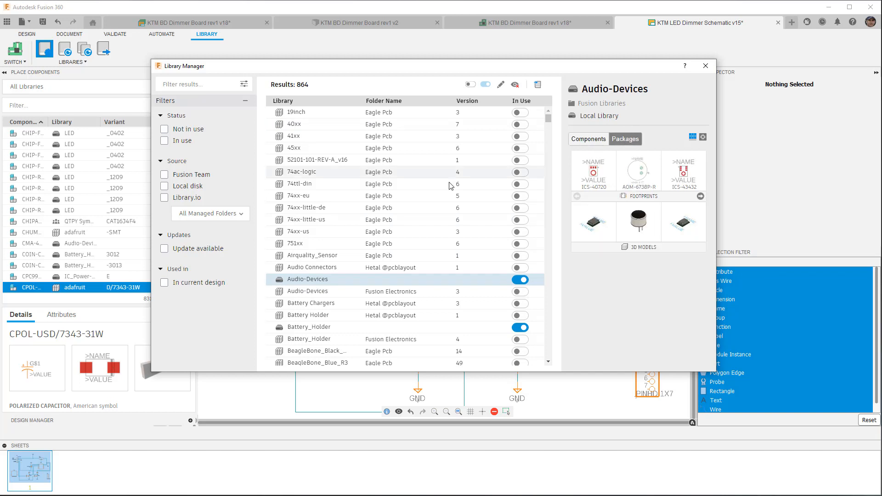
# Compare the details of the managed 74xx-us, Battery_Holder and Battery Holder libraries with the local Battery_Holder library.
pyautogui.click(303, 234)
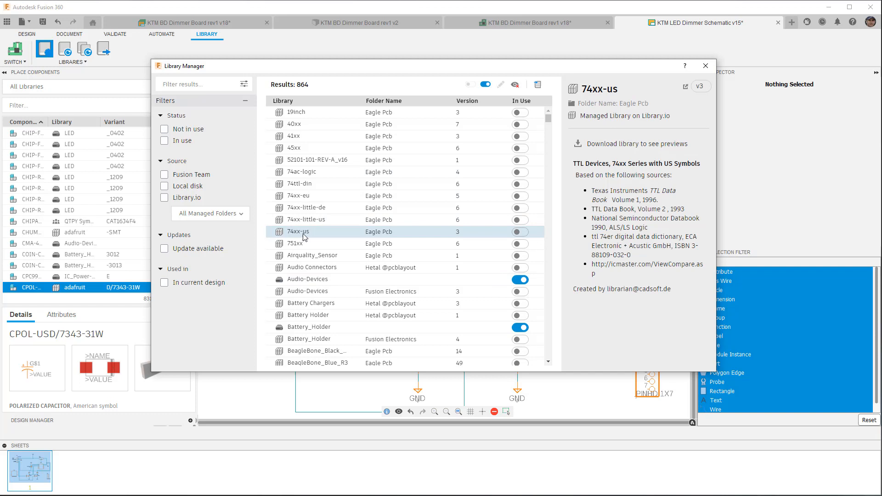
pyautogui.click(309, 340)
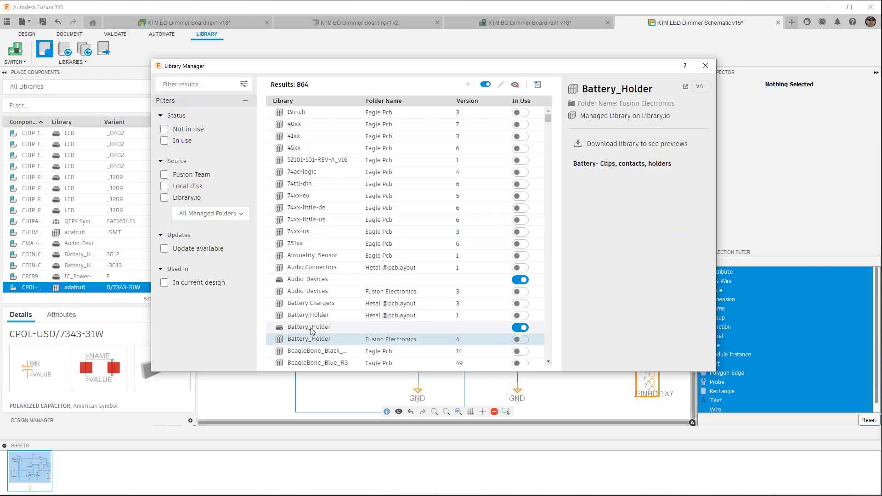
pyautogui.click(310, 318)
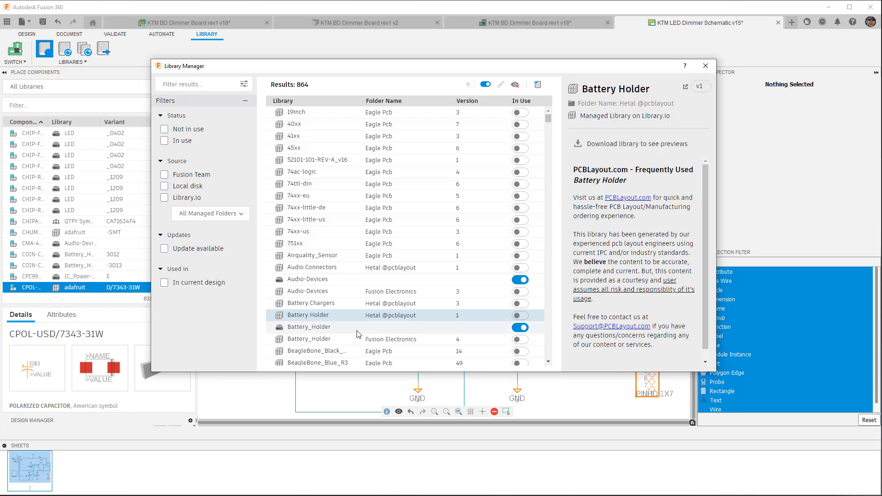
pyautogui.click(322, 327)
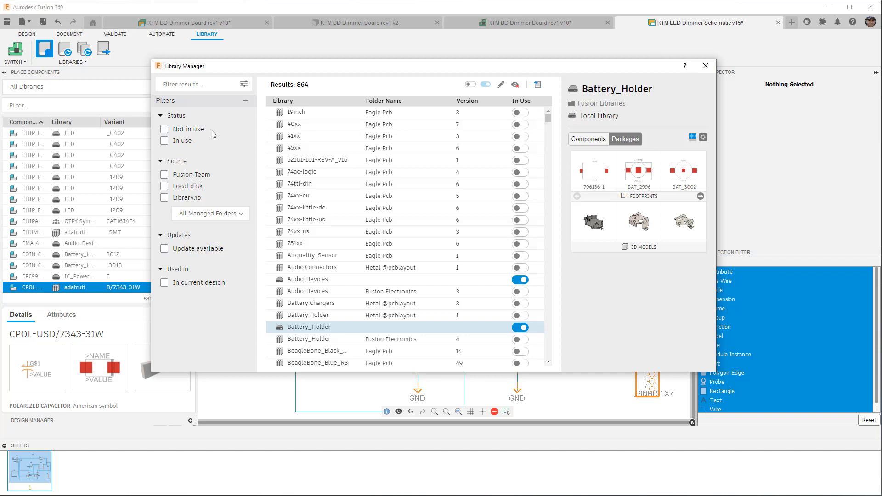
# Filter the libraries to the Fusion Team source and preview the QTPY Symbol library.
pyautogui.click(164, 175)
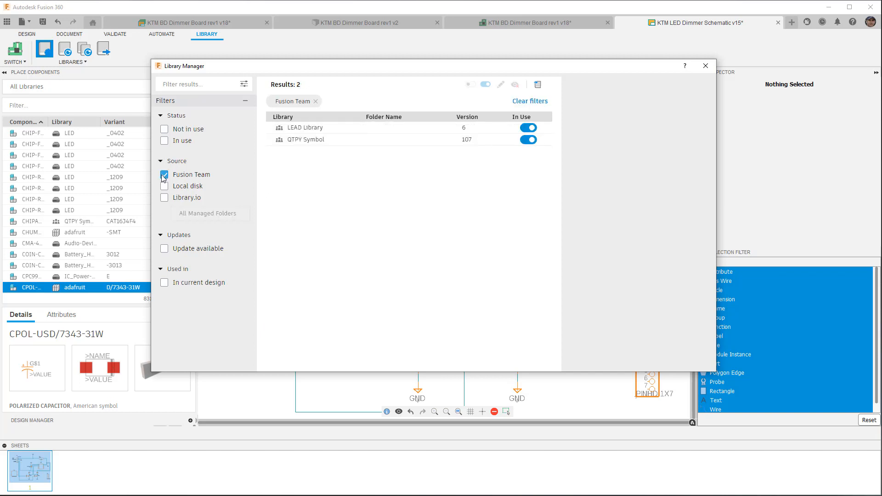
pyautogui.click(321, 140)
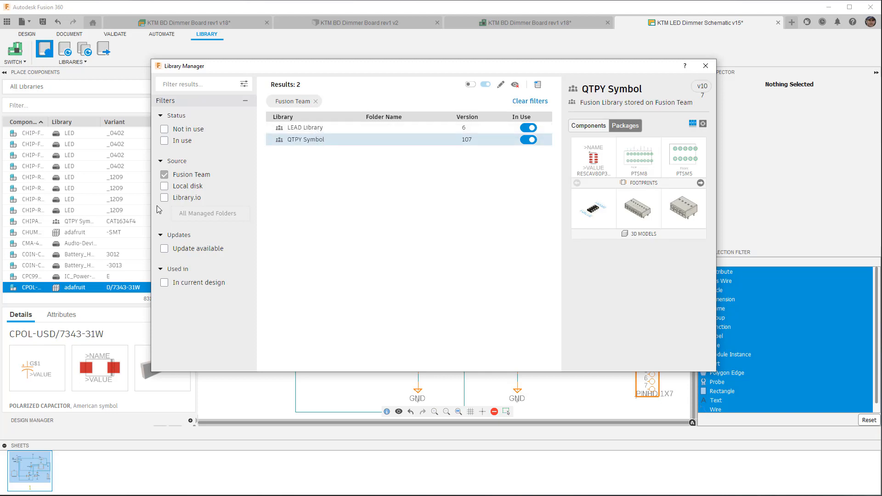
# Filter the libraries to the Local disk source only, browse them, and preview the Capacitor and Circuit-Protection libraries.
pyautogui.click(164, 186)
pyautogui.click(164, 174)
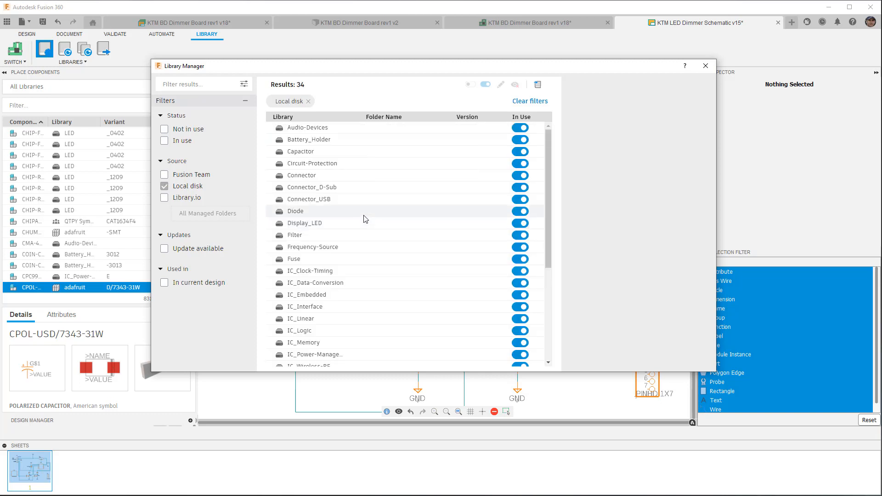
pyautogui.scroll(-5, 365, 219)
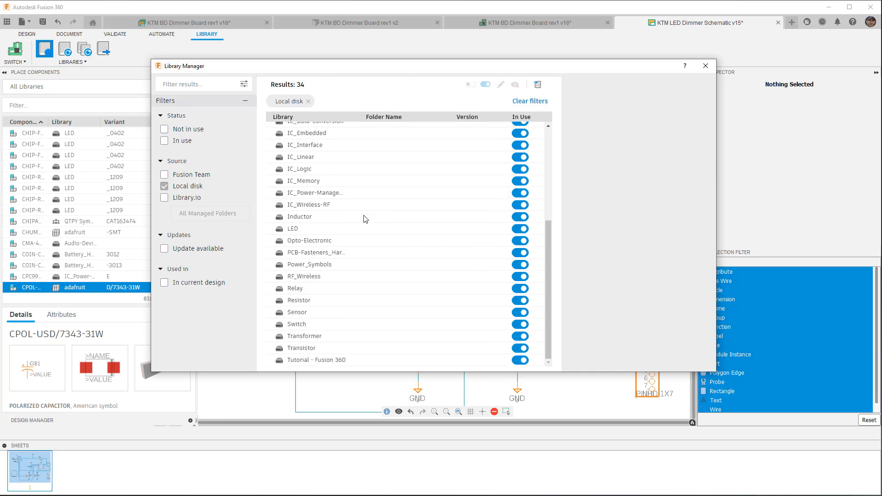
pyautogui.scroll(5, 365, 223)
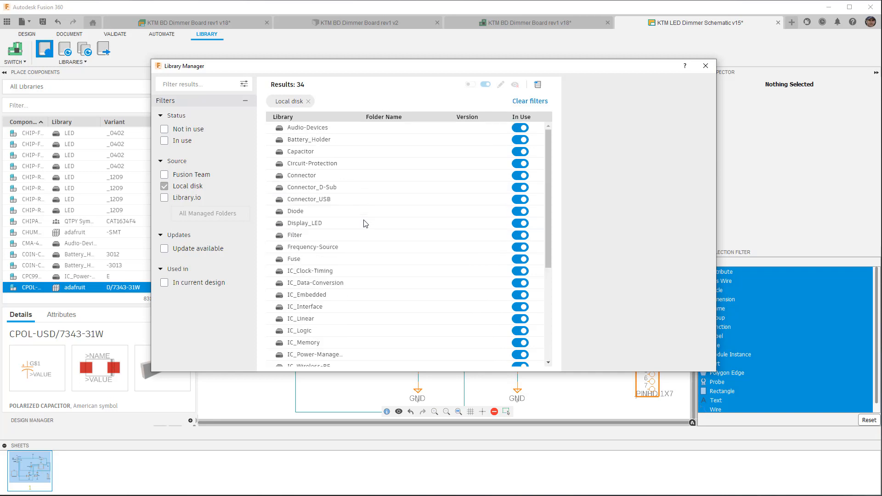
pyautogui.click(332, 153)
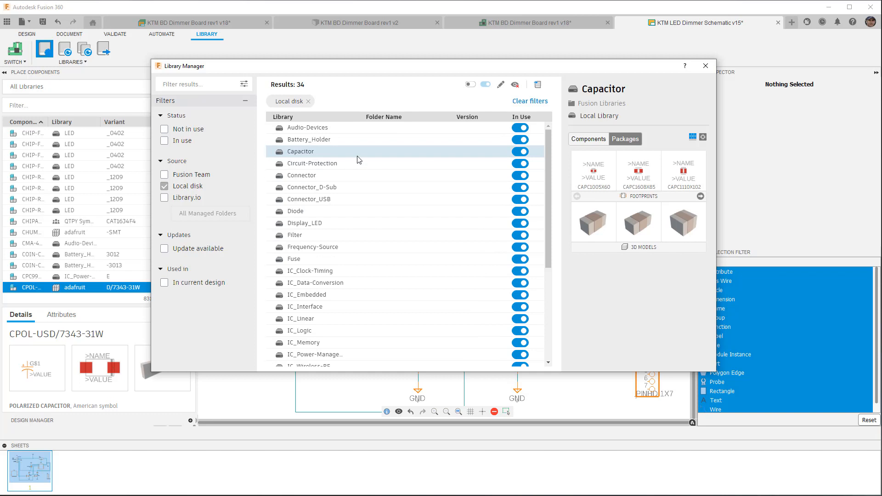
pyautogui.click(354, 164)
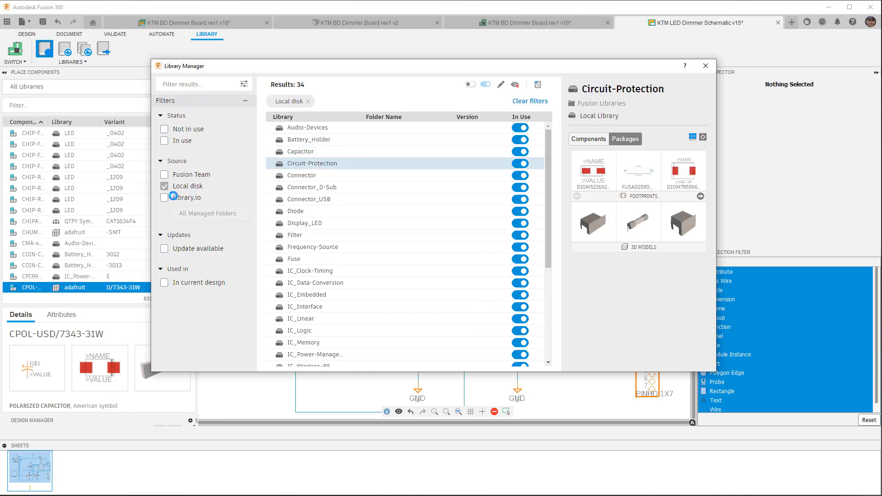
# Filter the libraries to the Library.io source only and browse the managed libraries.
pyautogui.click(165, 197)
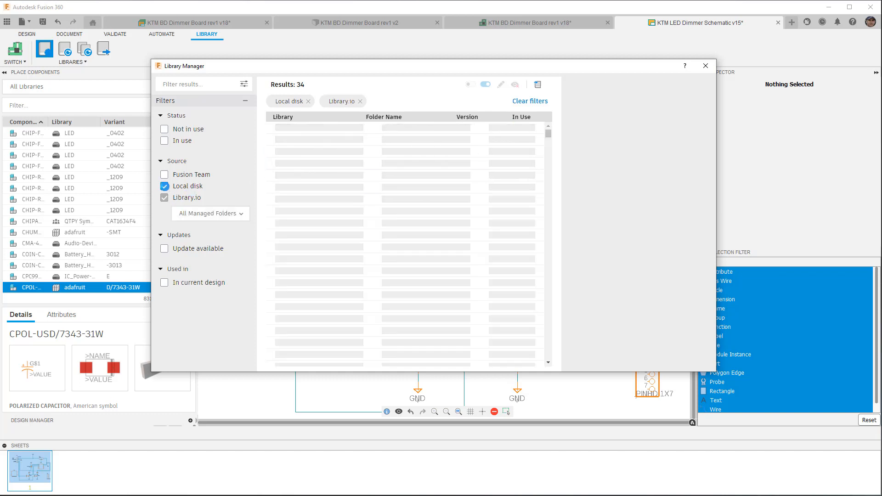
pyautogui.click(189, 186)
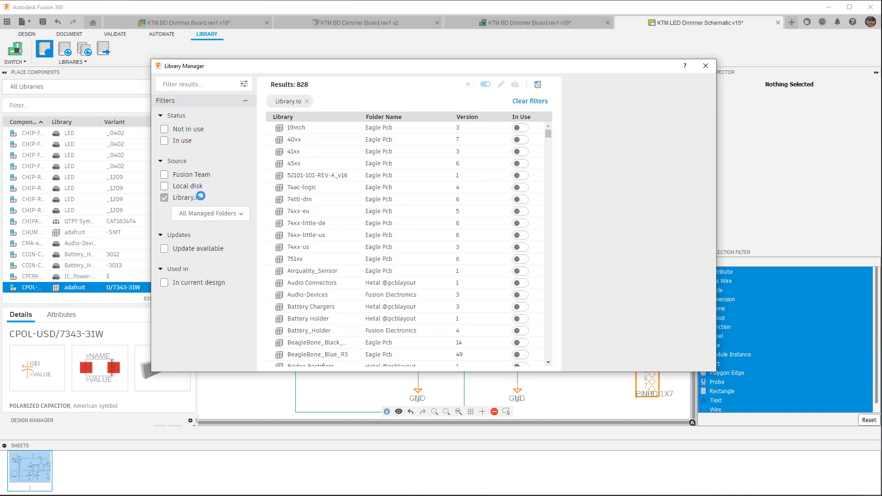
pyautogui.scroll(-10, 324, 226)
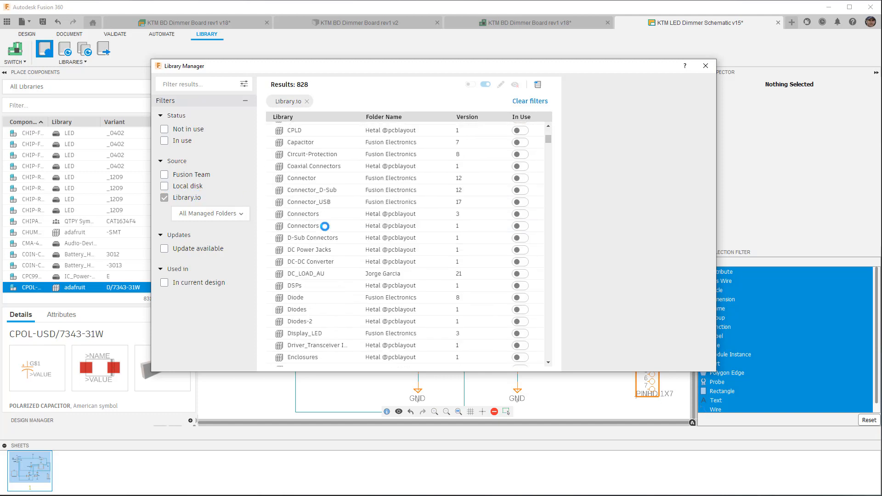
pyautogui.scroll(-8, 325, 226)
pyautogui.scroll(-2, 325, 226)
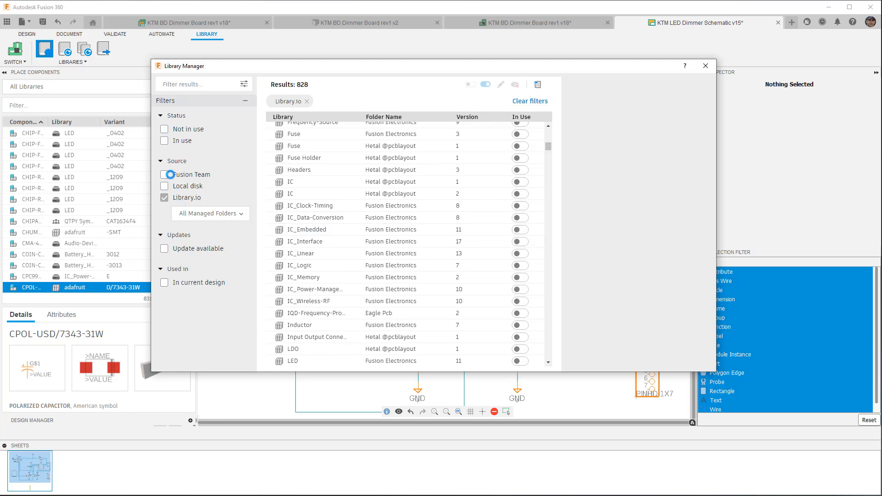
# Replace the Library.io source filter with Fusion Team and select the LEAD Library and QTPY Symbol entries to preview them.
pyautogui.click(165, 174)
pyautogui.click(164, 197)
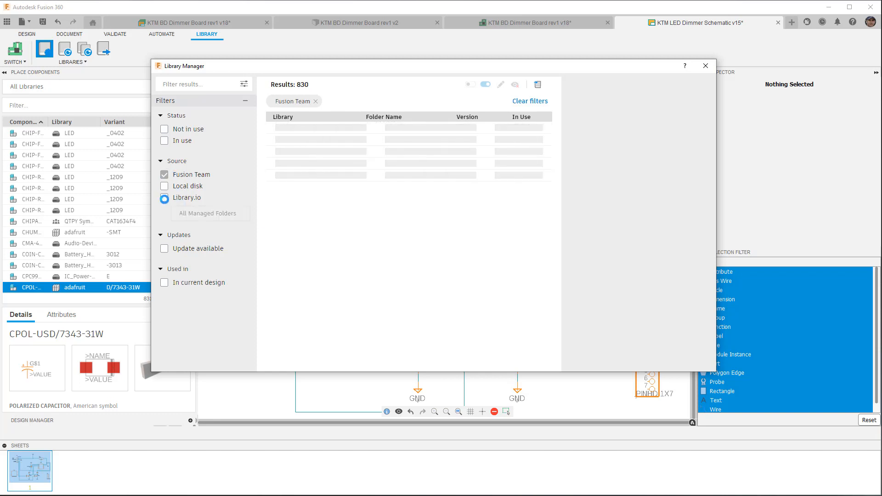
pyautogui.click(313, 128)
pyautogui.click(314, 138)
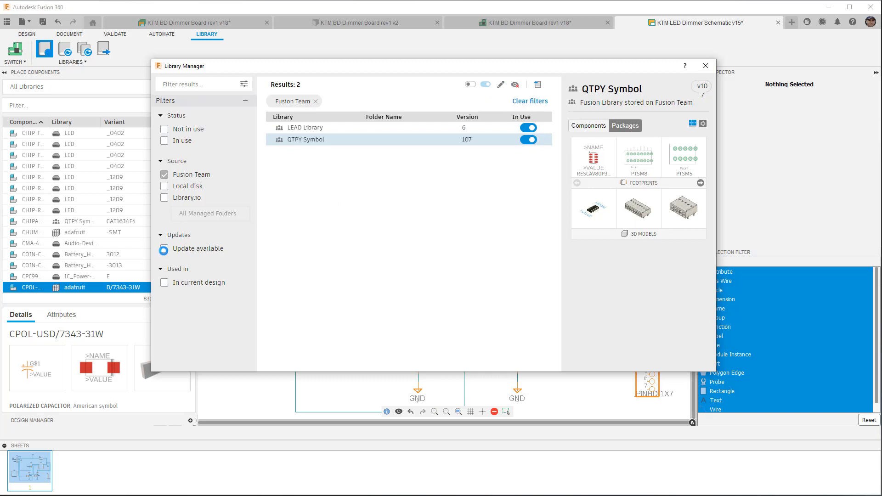
# Limit the list to libraries used in the current design and remove the Fusion Team source filter.
pyautogui.click(164, 282)
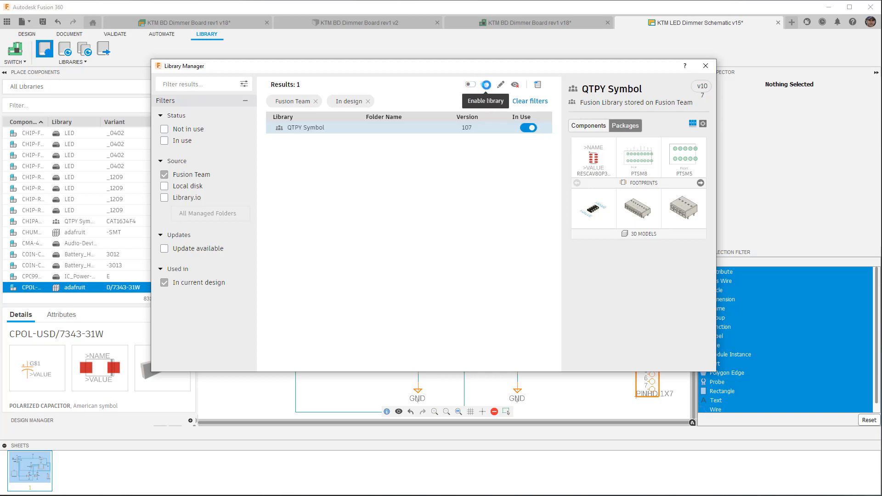
pyautogui.click(164, 174)
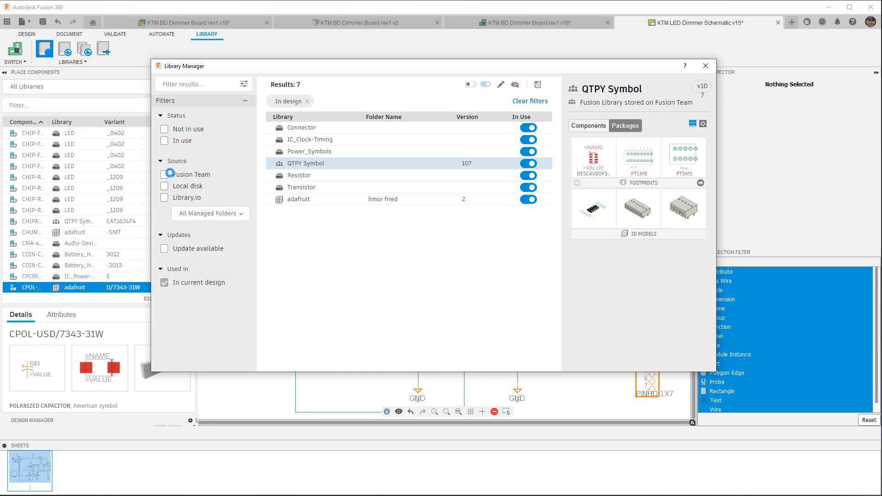
# Filter the Library.io source by the publisher SparkFun Electronics, and replace that publisher filter with Eagle Pcb.
pyautogui.click(239, 214)
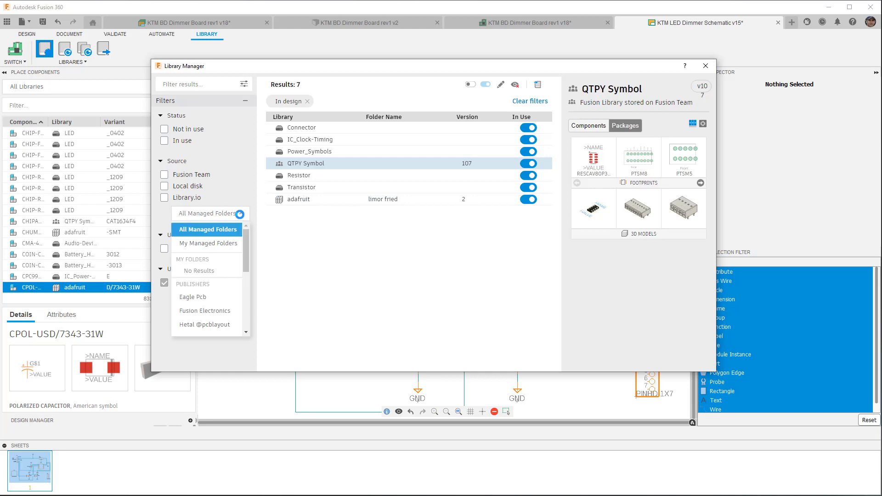
pyautogui.moveTo(246, 248); pyautogui.dragTo(247, 305)
pyautogui.click(220, 256)
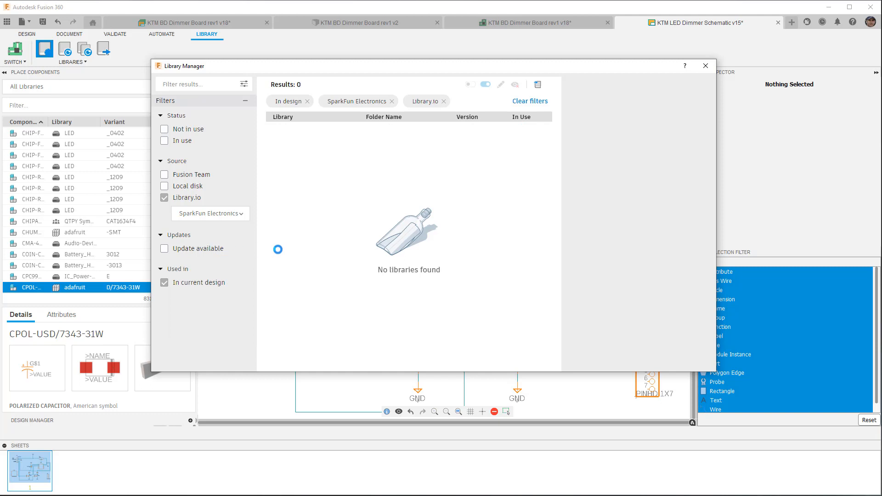
pyautogui.click(238, 214)
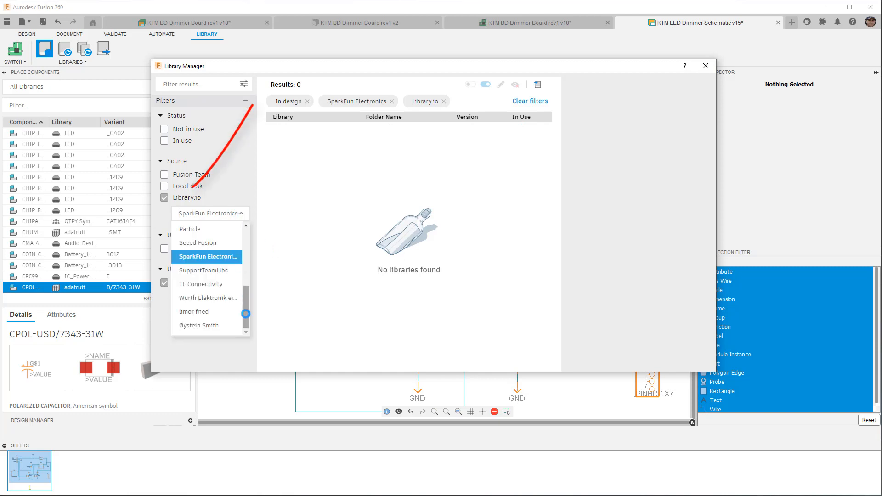
pyautogui.moveTo(245, 314); pyautogui.dragTo(245, 239)
pyautogui.click(228, 230)
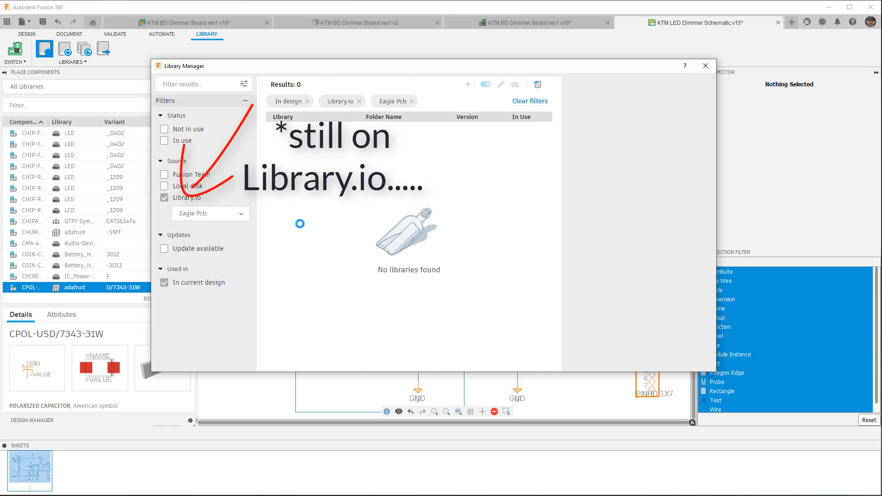
# Set the Library.io folder filter to My Managed Folders and close the Library Manager.
pyautogui.click(238, 217)
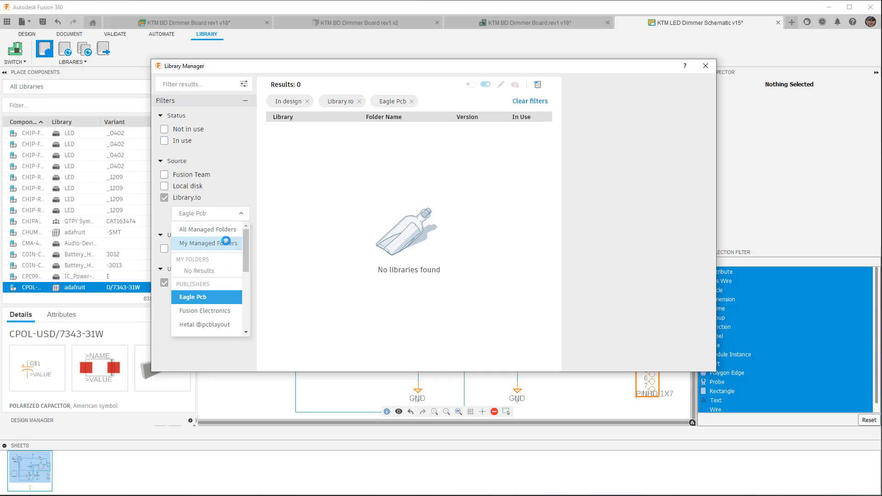
pyautogui.click(229, 243)
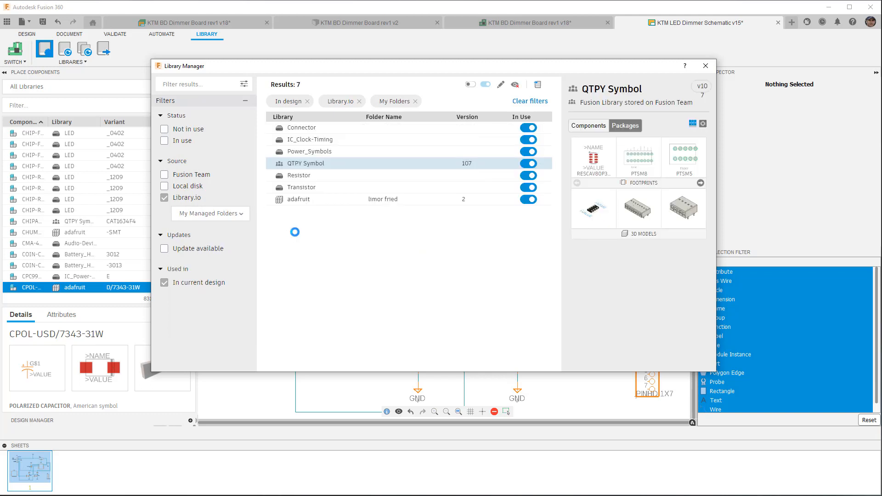
pyautogui.click(706, 66)
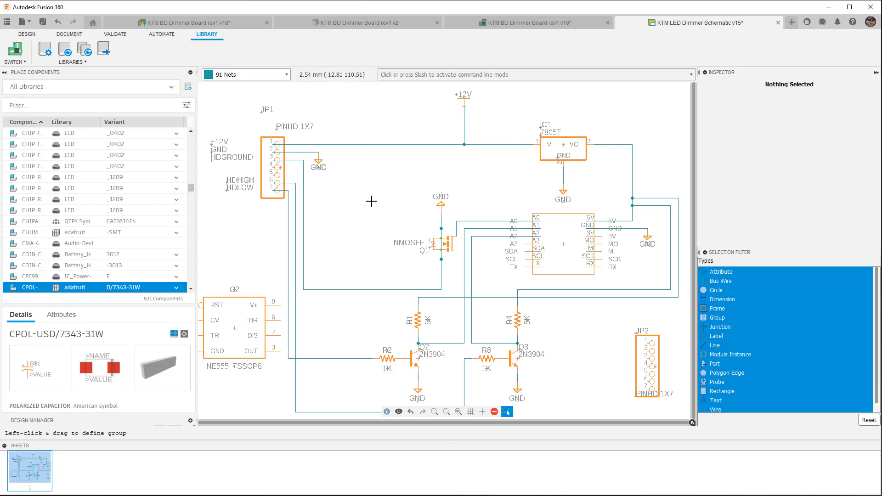
# Return to the schematic design tools and review the available placement commands, including Insert Schematic and Insert Design Block.
pyautogui.click(36, 34)
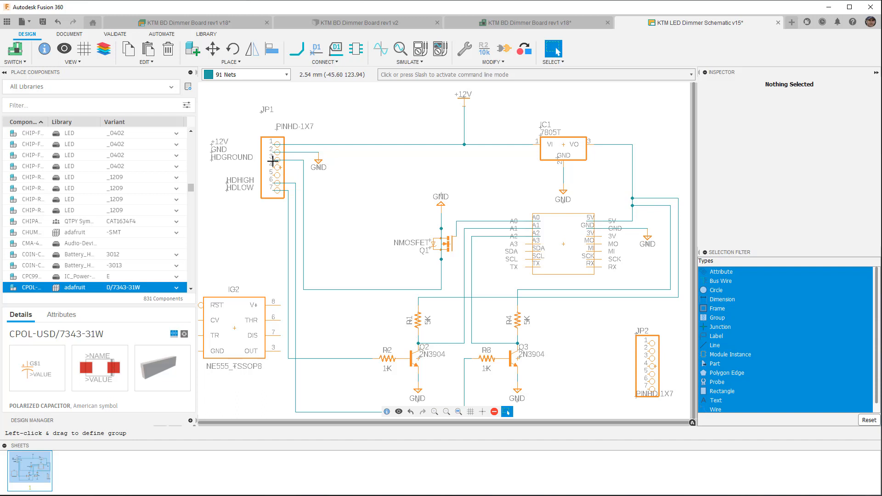
pyautogui.click(230, 61)
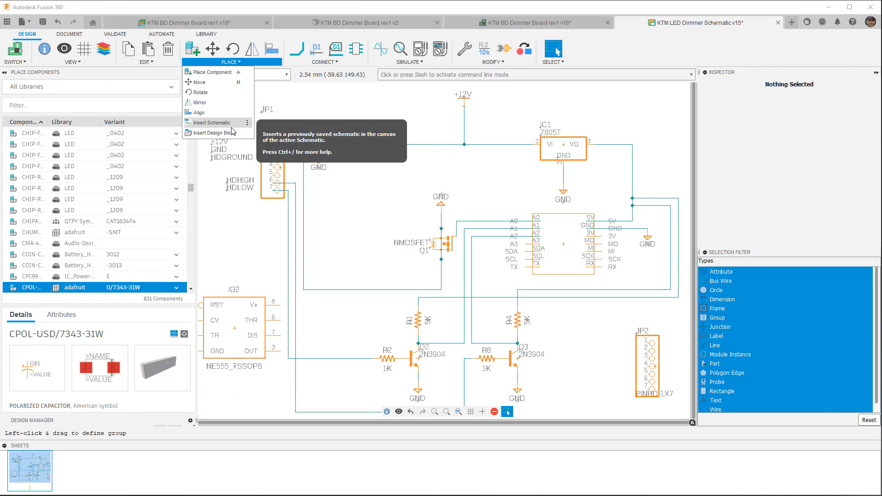
pyautogui.click(338, 89)
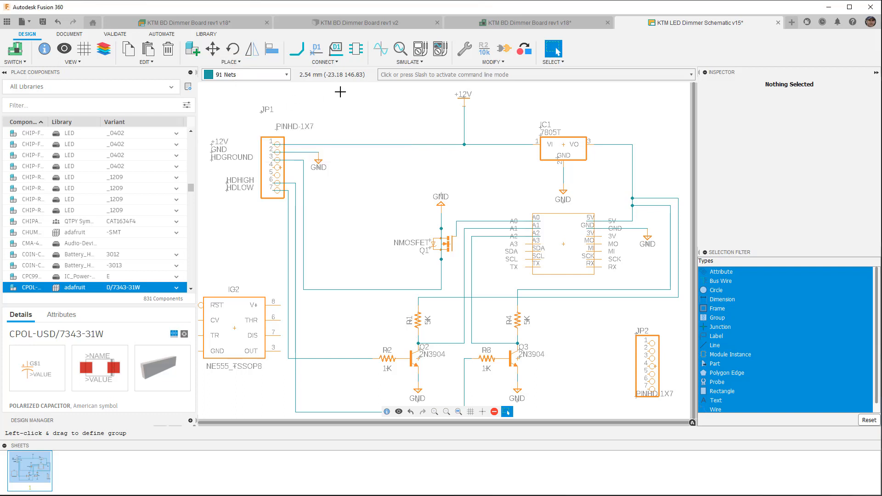